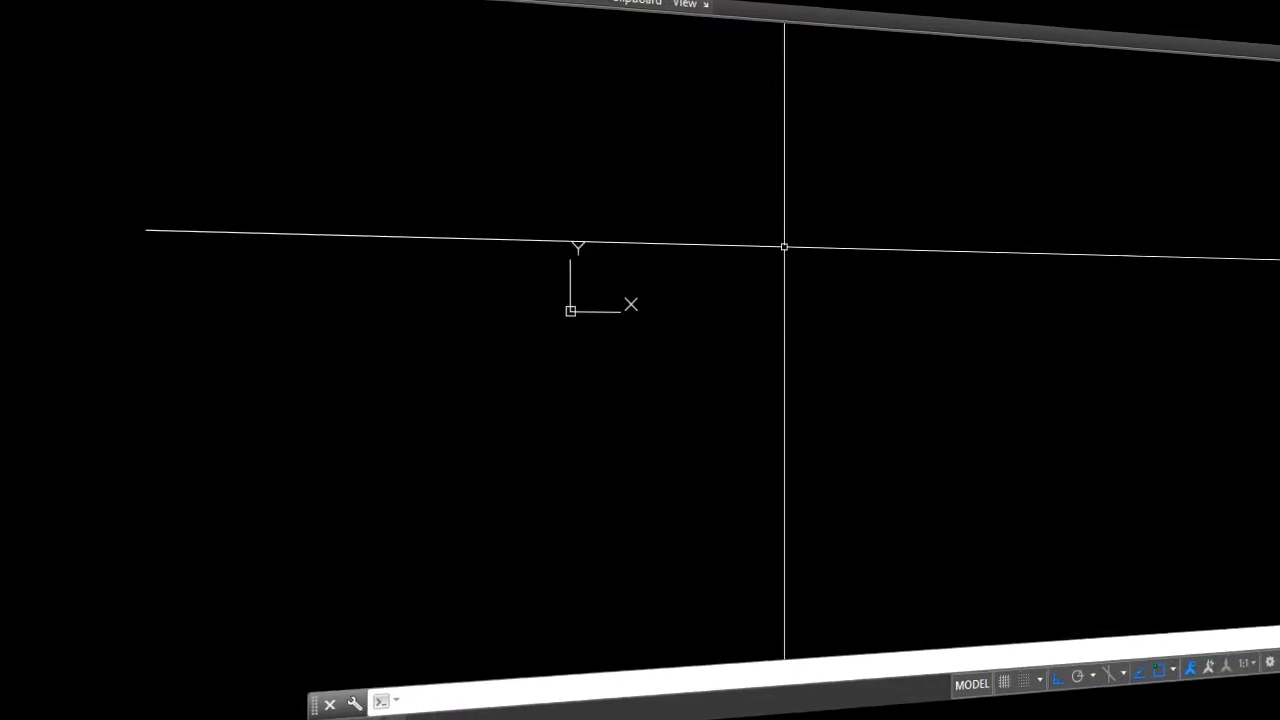
# Draw a 300-unit horizontal line with a 200-unit vertical line rising from its right end.
pyautogui.click(545, 292)
pyautogui.click(552, 286)
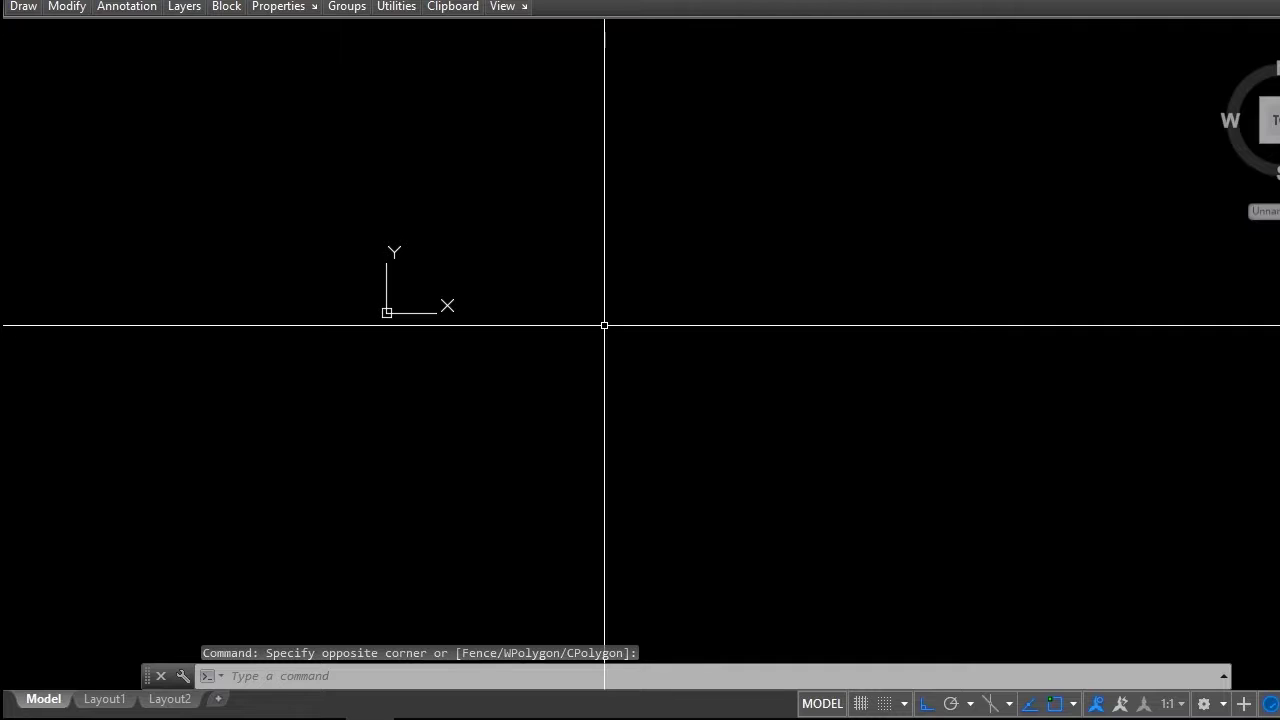
pyautogui.write('L')
pyautogui.click(675, 378)
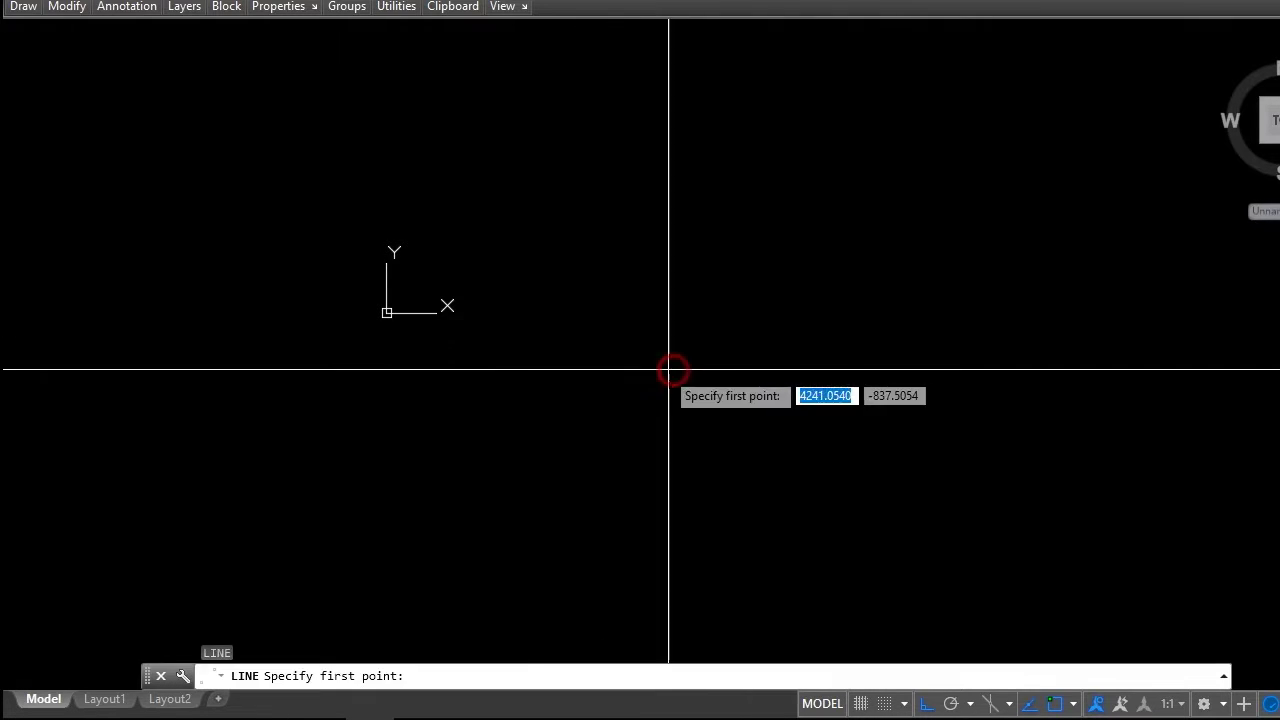
pyautogui.click(409, 369)
pyautogui.write('300')
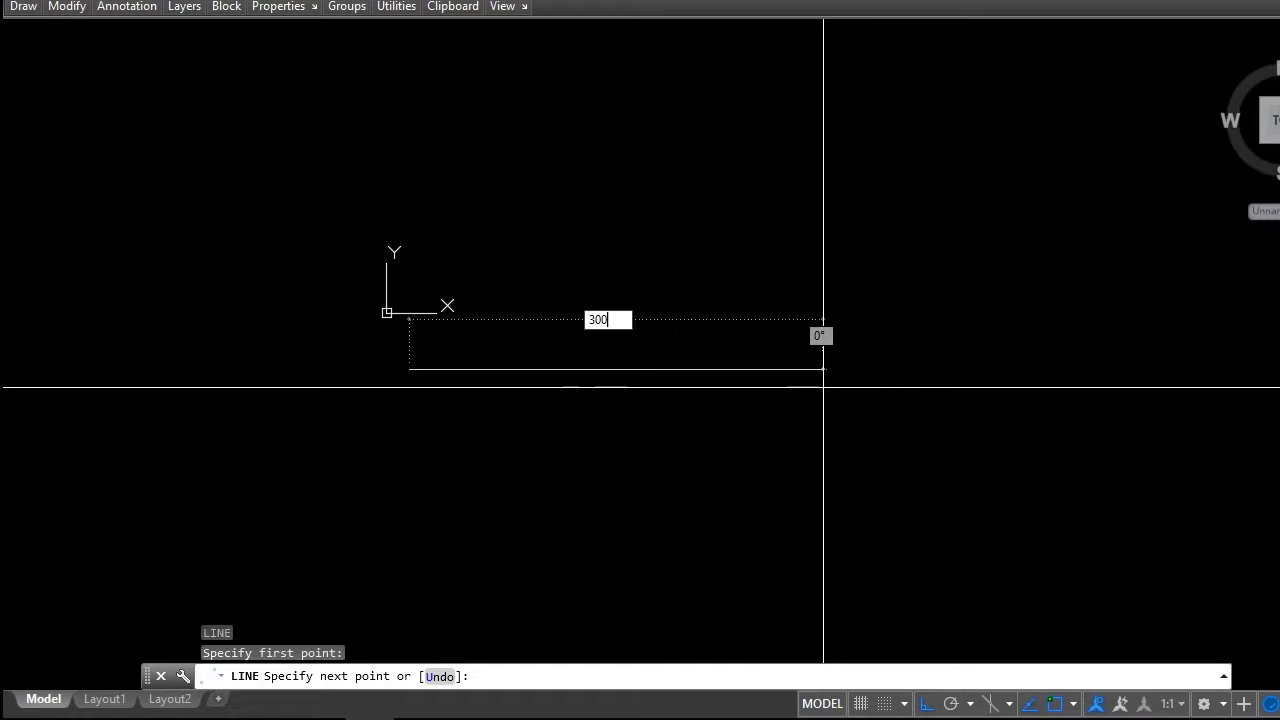
pyautogui.press('Return')
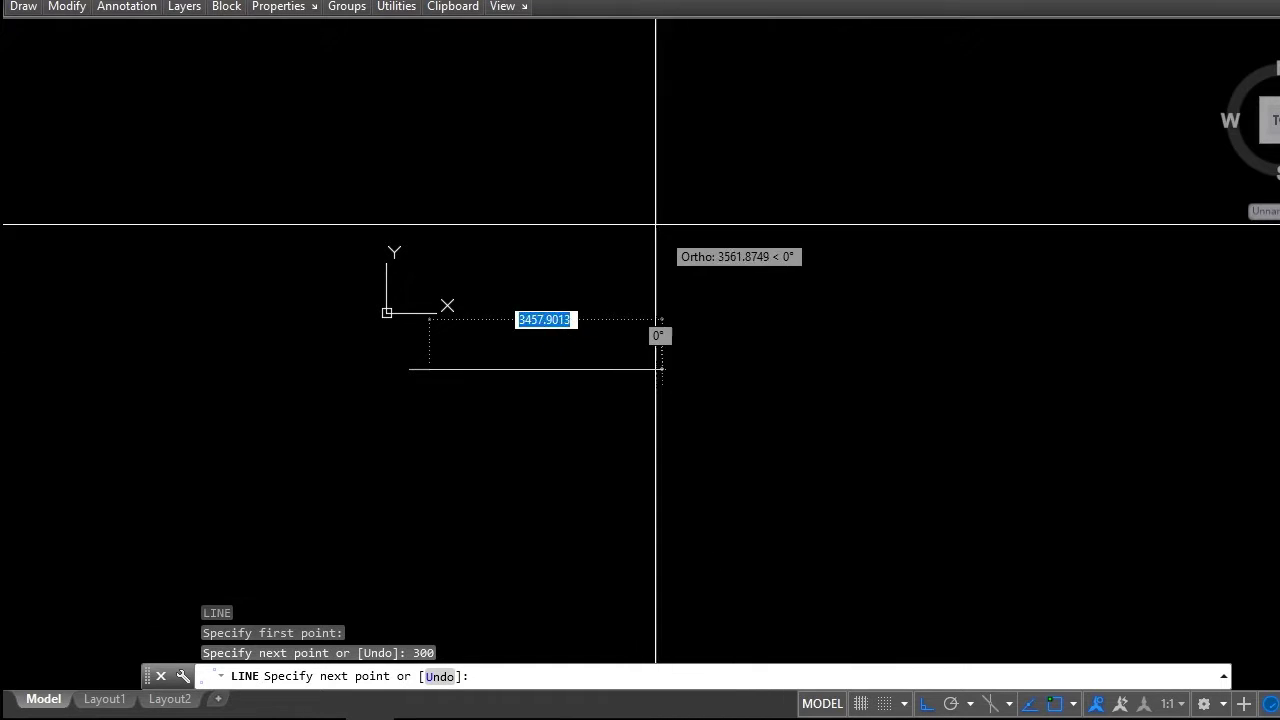
pyautogui.scroll(-3, 532, 264)
pyautogui.scroll(3, 471, 294)
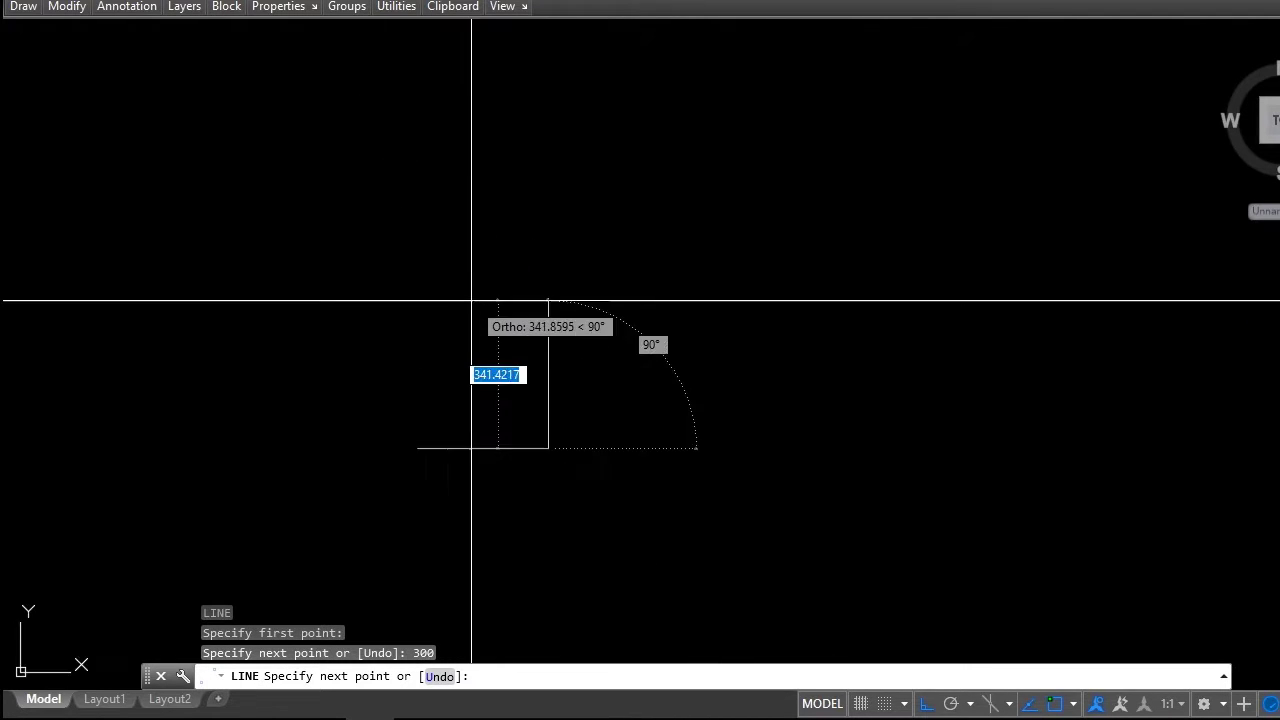
pyautogui.scroll(4, 553, 409)
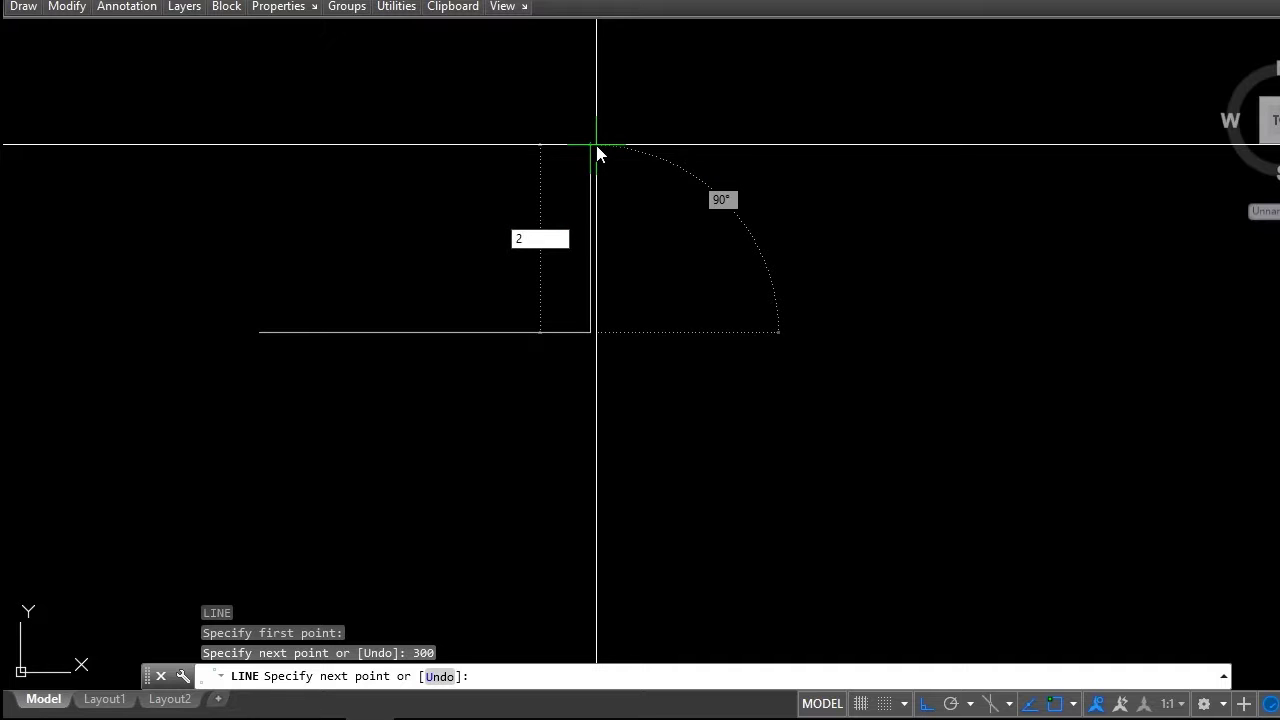
pyautogui.write('00')
pyautogui.press('Return')
pyautogui.press('Escape')
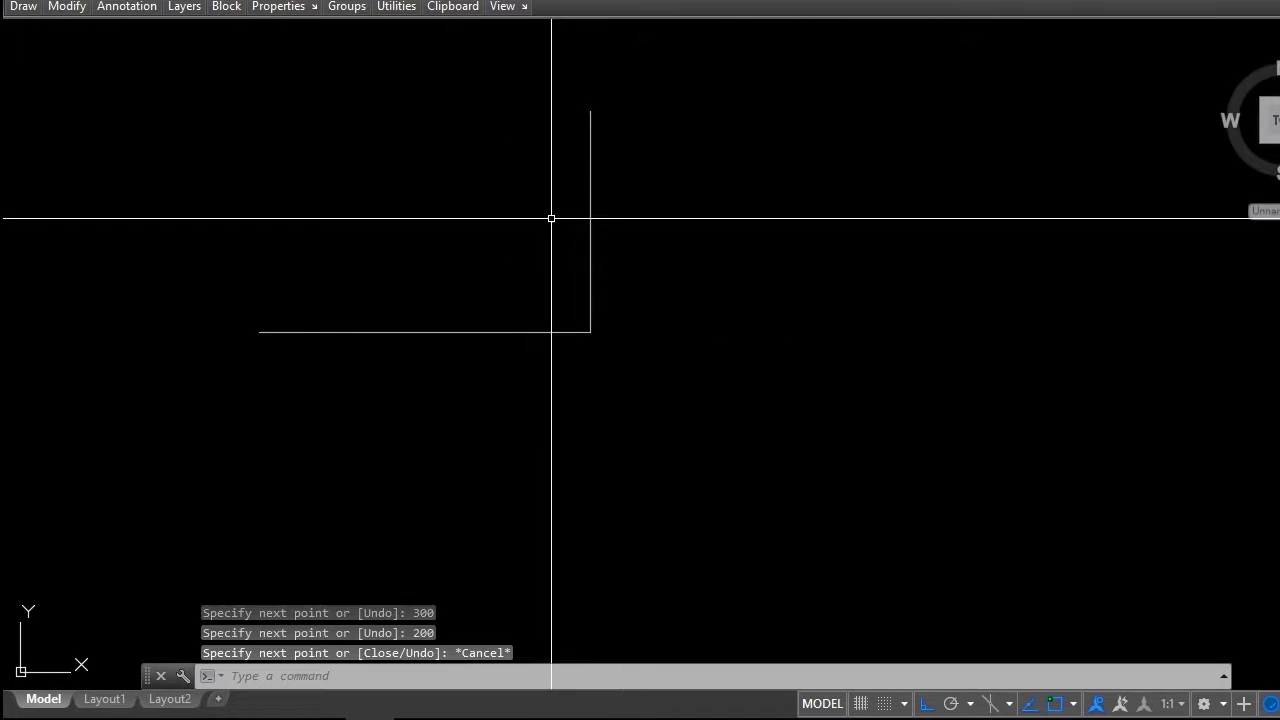
pyautogui.moveTo(452, 249); pyautogui.dragTo(570, 262, button='middle')
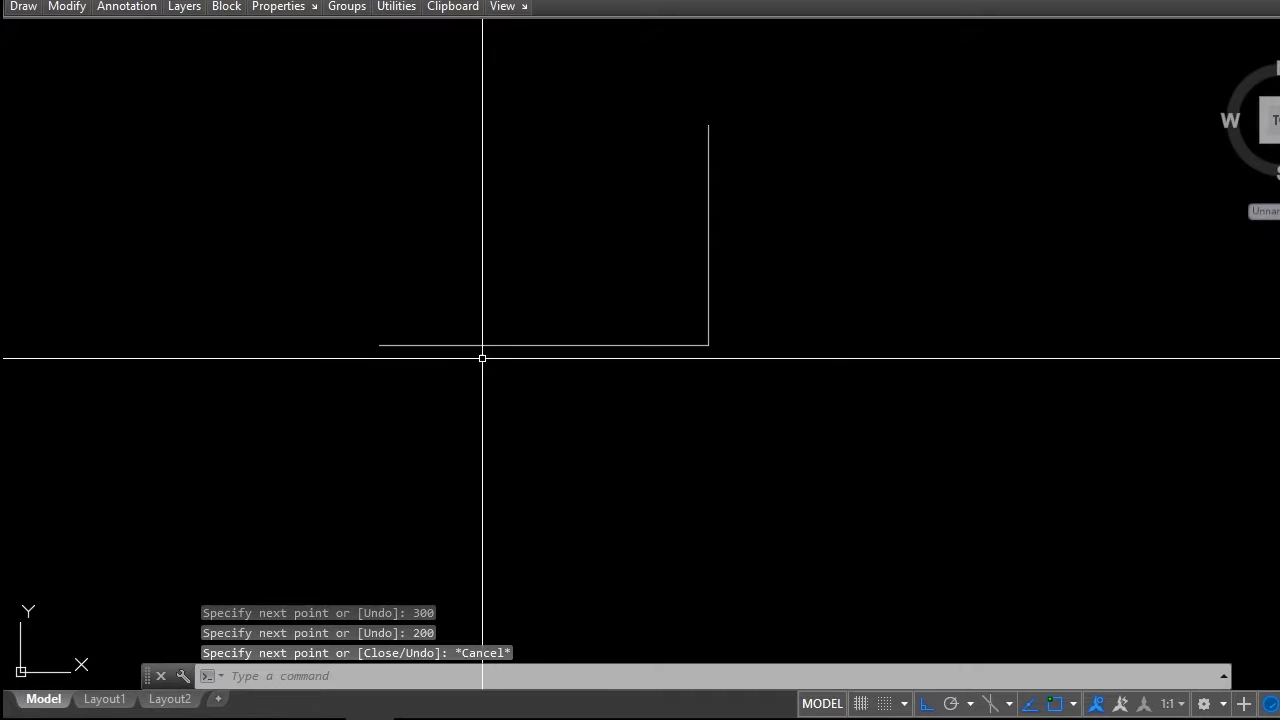
# Copy the 300-unit base line 300 units to the left, making the base 600 units long.
pyautogui.rightClick(698, 348)
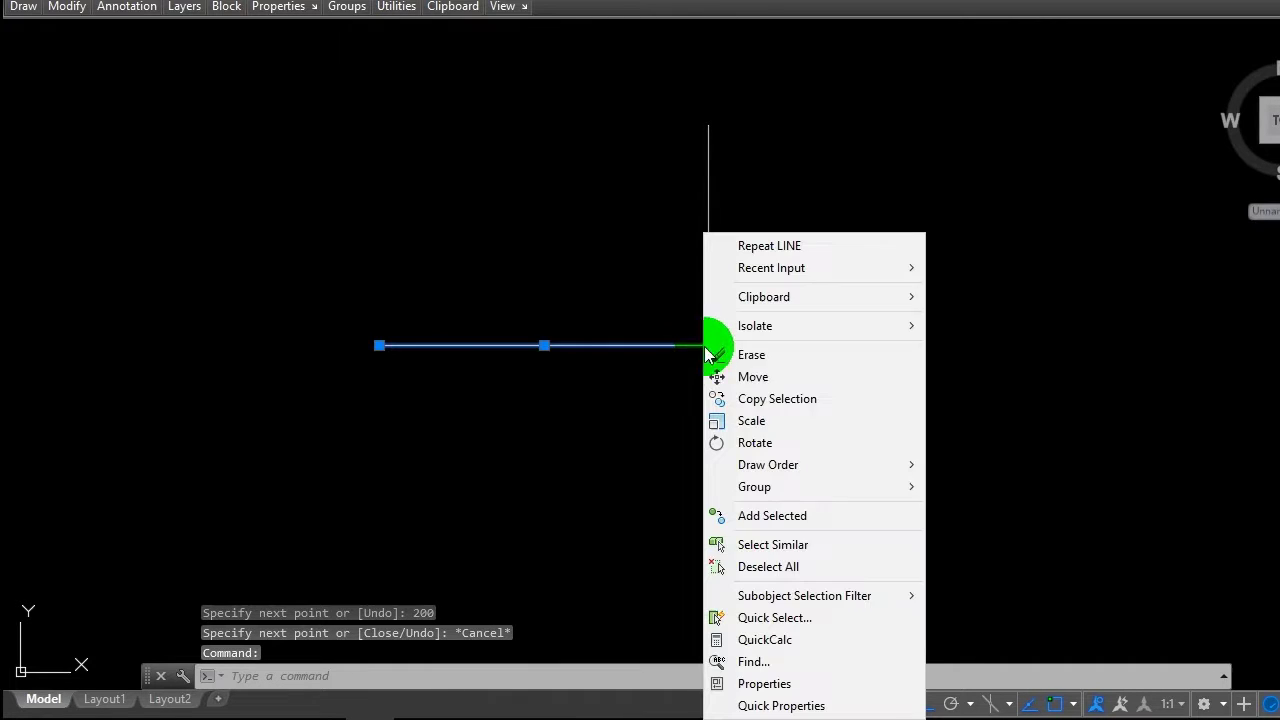
pyautogui.click(745, 399)
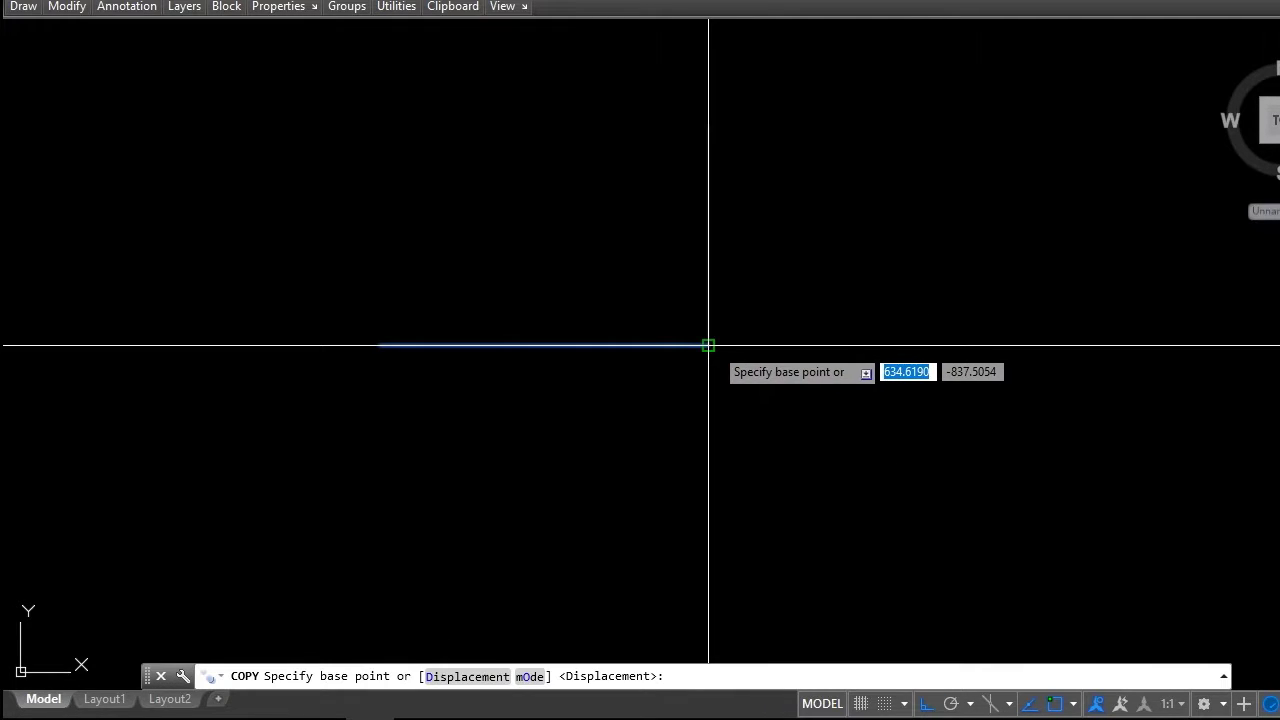
pyautogui.click(708, 345)
pyautogui.click(379, 345)
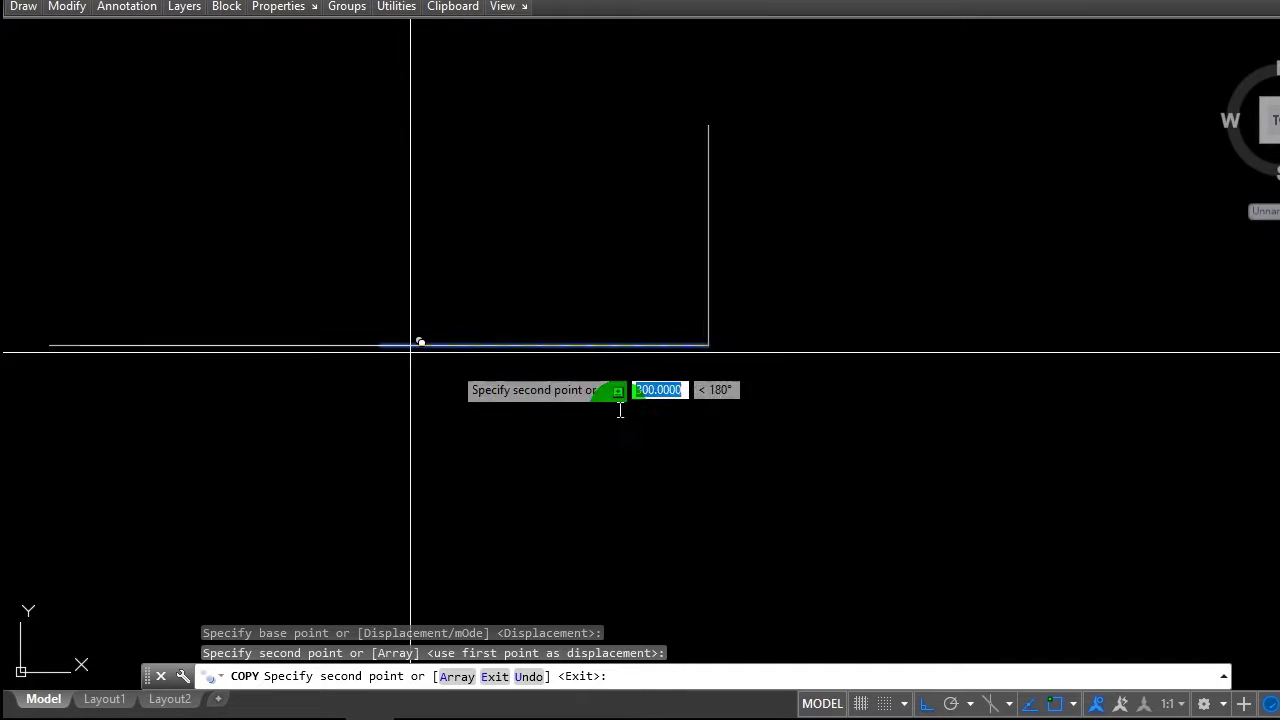
pyautogui.scroll(-2, 707, 408)
pyautogui.press('Escape')
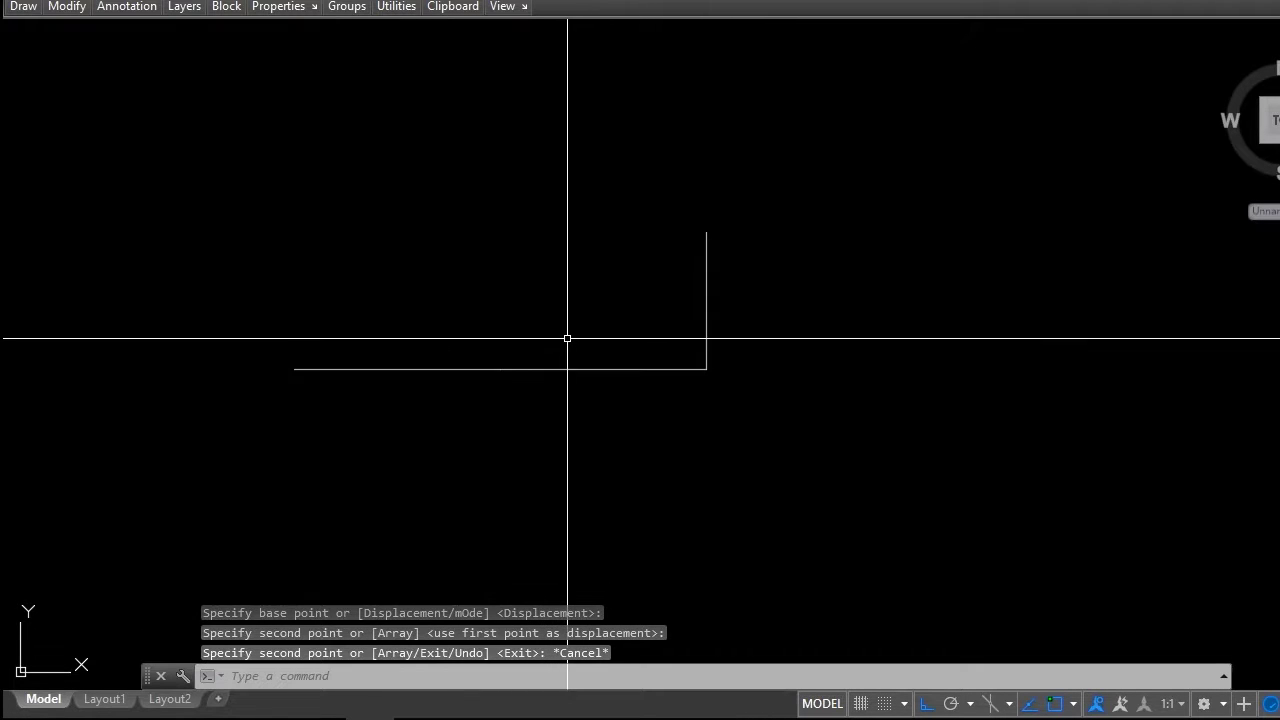
pyautogui.scroll(4, 567, 339)
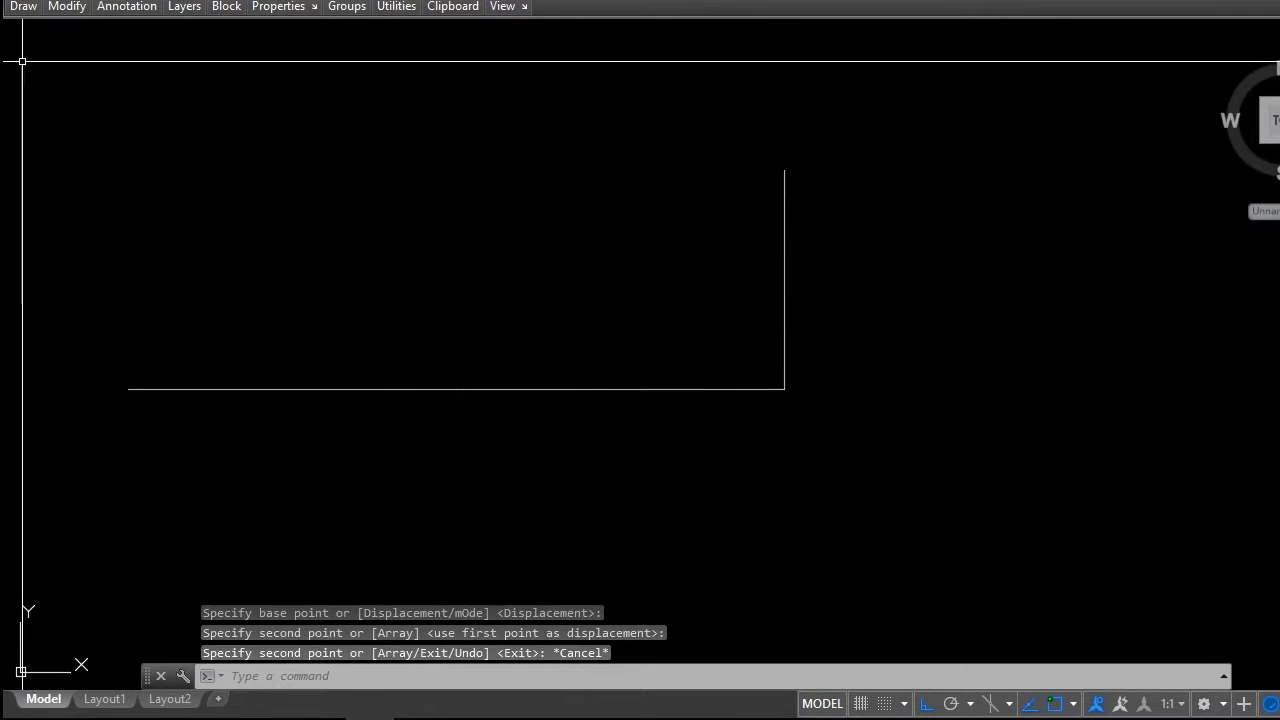
# Check the viewport's preset views, then bring up the Draw panel tools showing Spline CV.
pyautogui.click(35, 33)
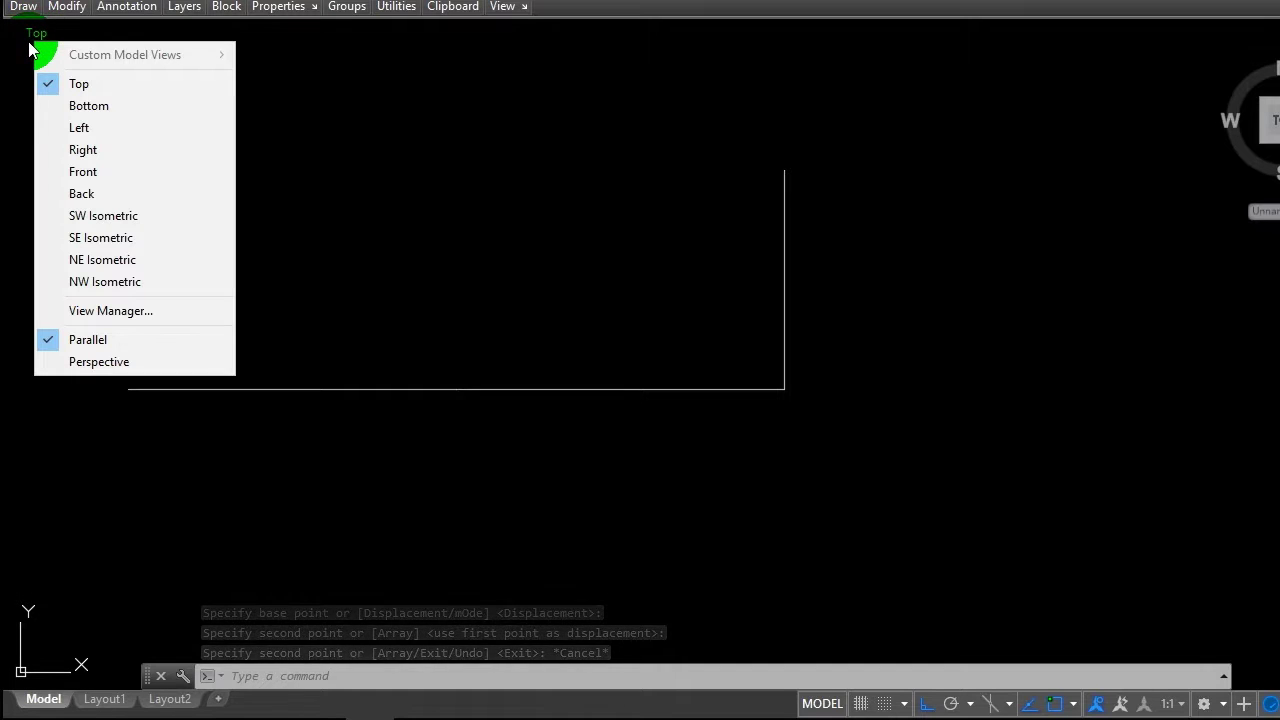
pyautogui.click(29, 11)
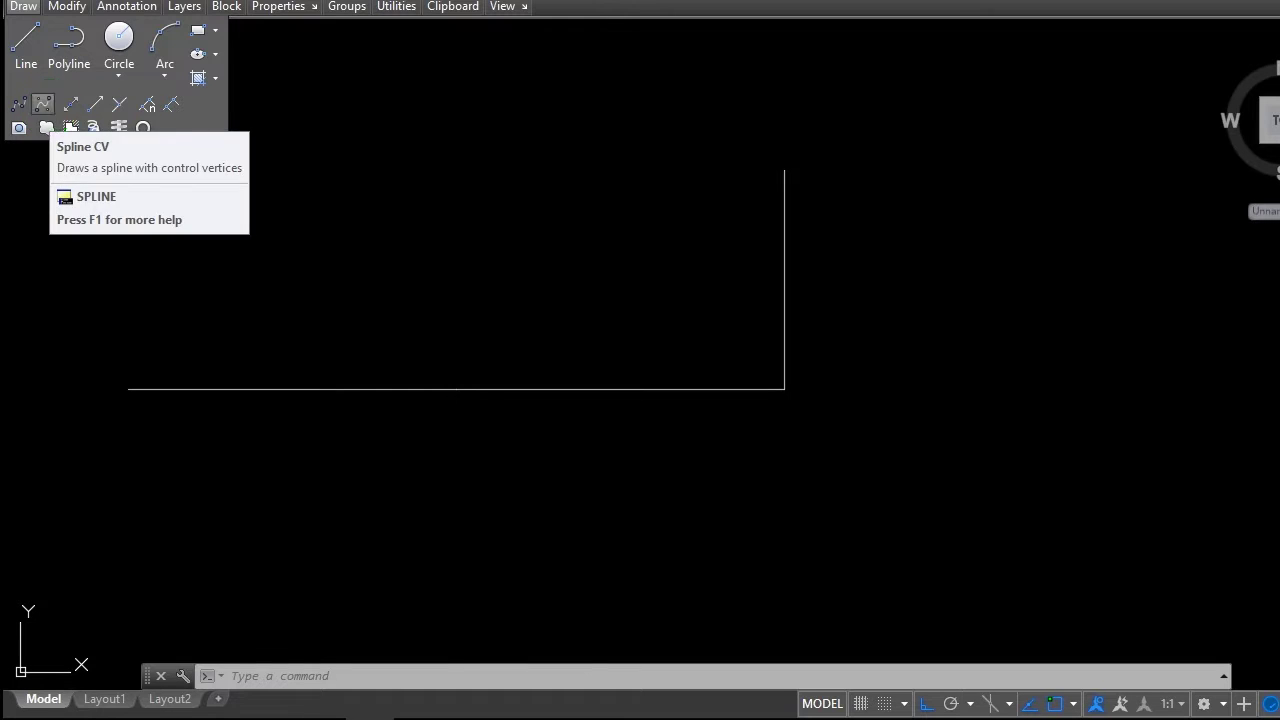
# Draw a CV spline wave from the vertical line's top, over a high crest, to the base's left end.
pyautogui.write('s')
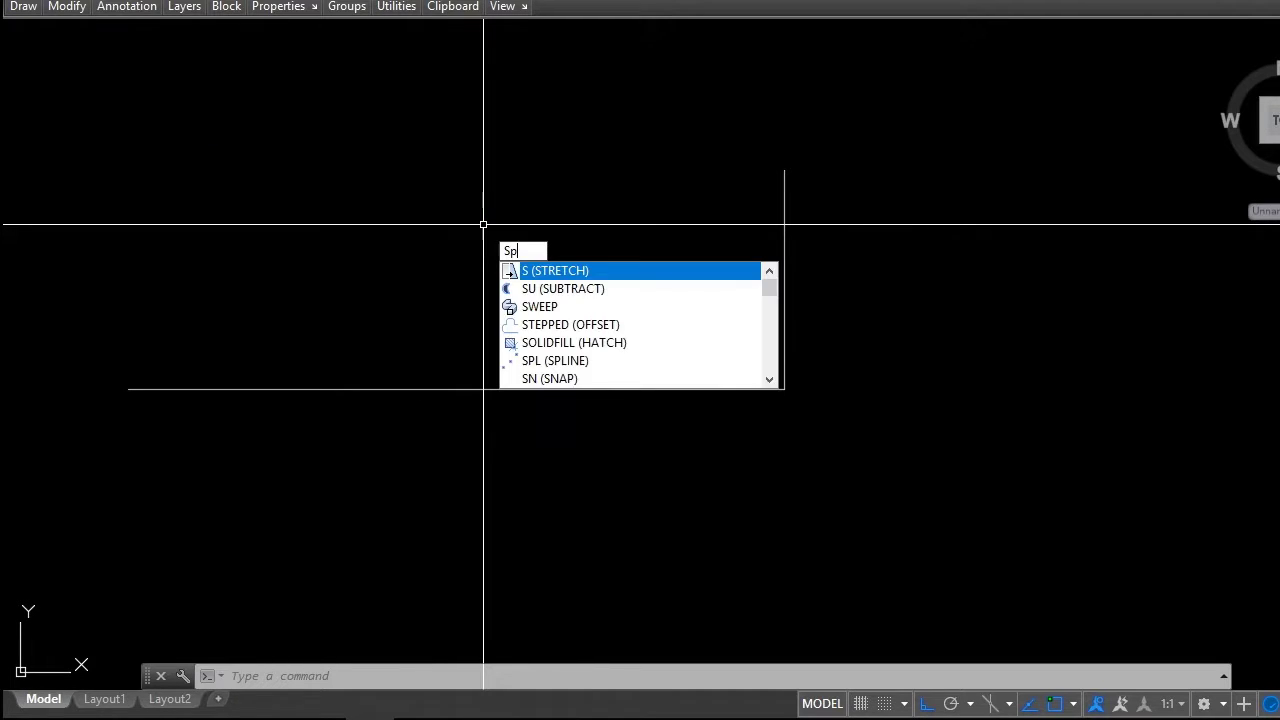
pyautogui.write('l')
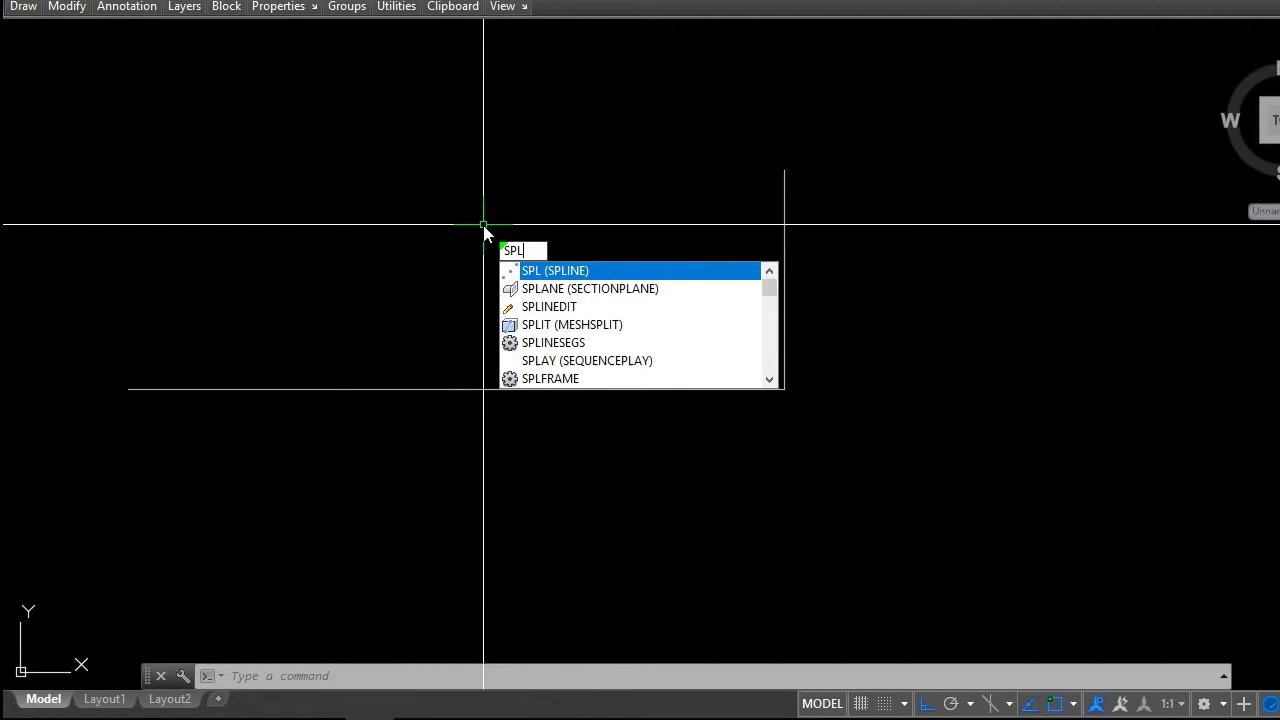
pyautogui.click(589, 271)
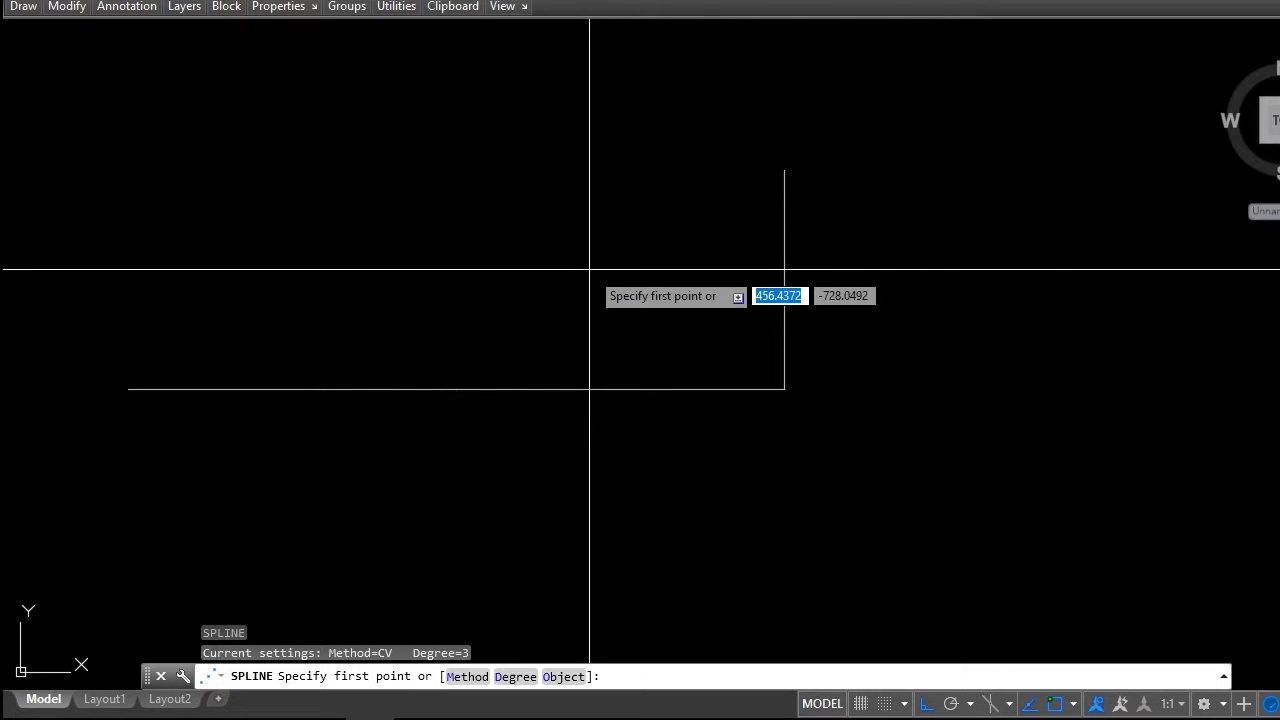
pyautogui.click(784, 172)
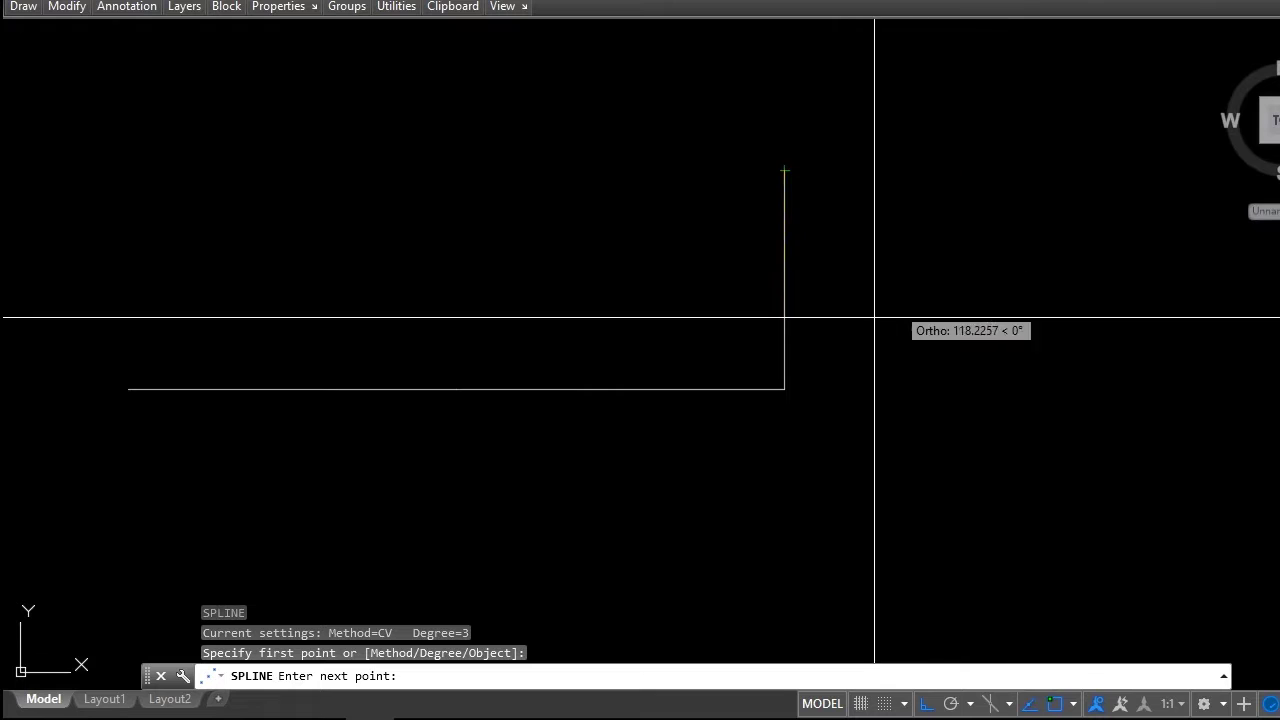
pyautogui.click(784, 389)
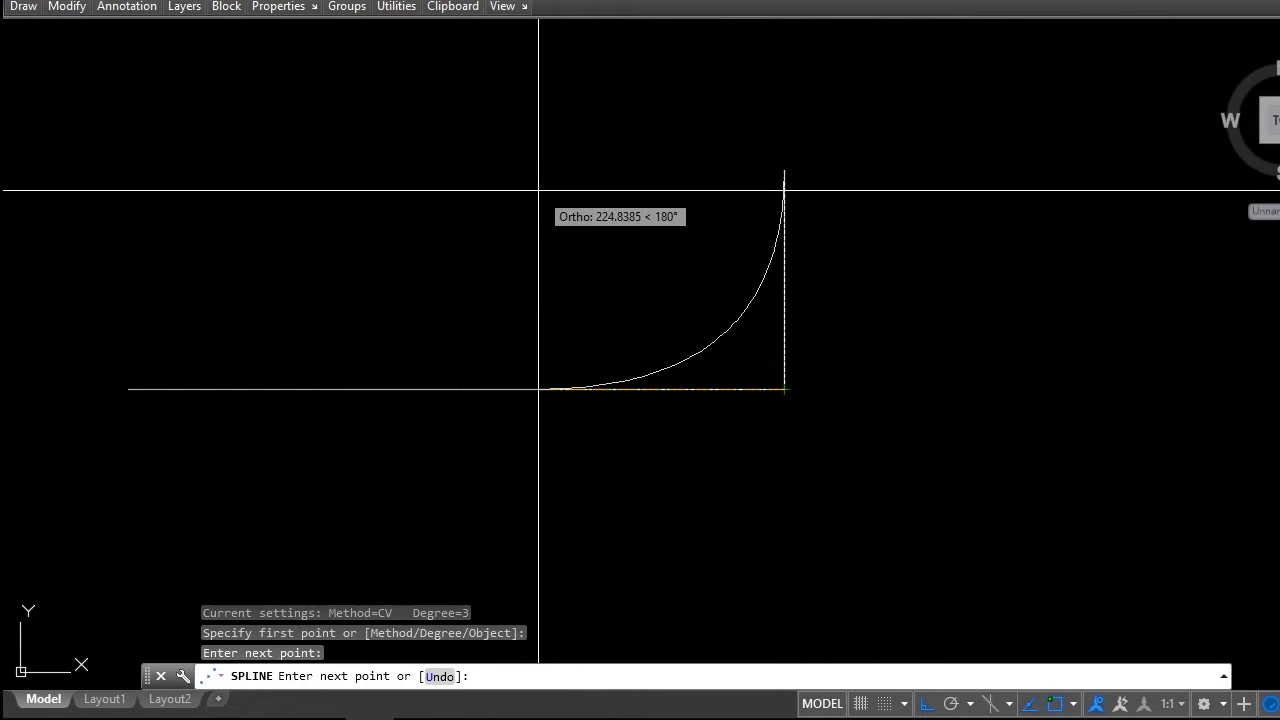
pyautogui.click(595, 297)
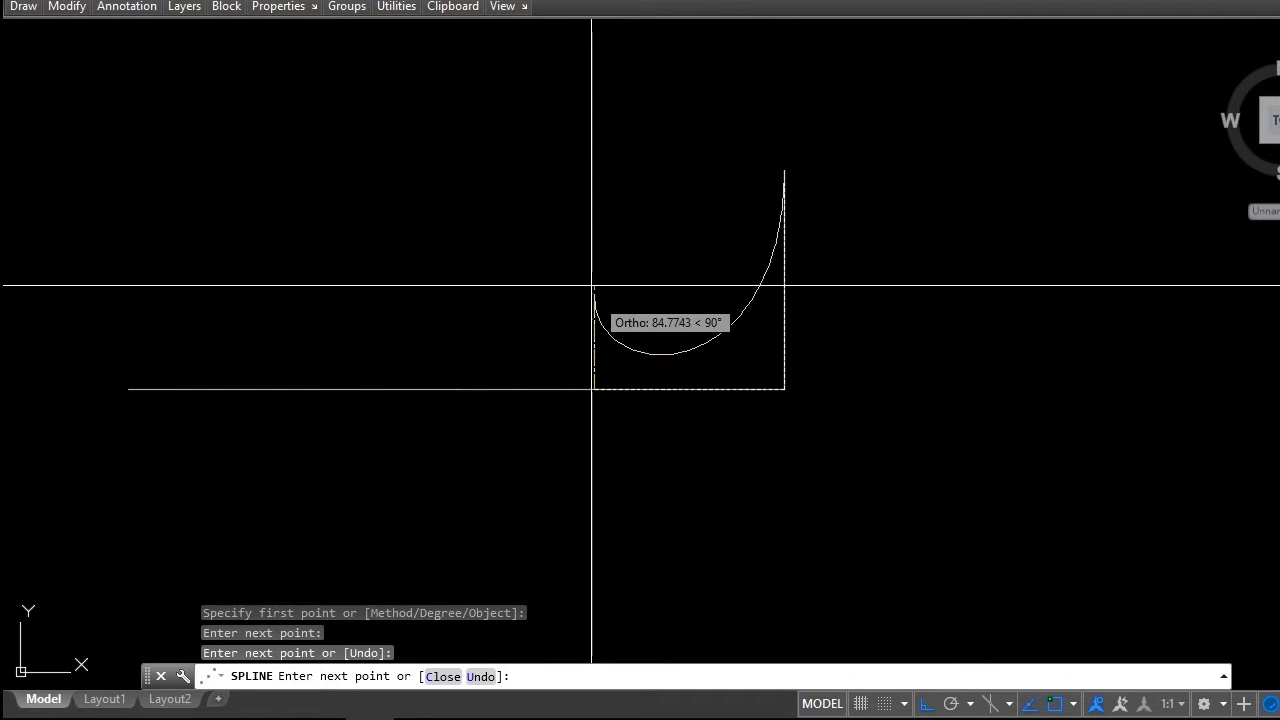
pyautogui.click(544, 85)
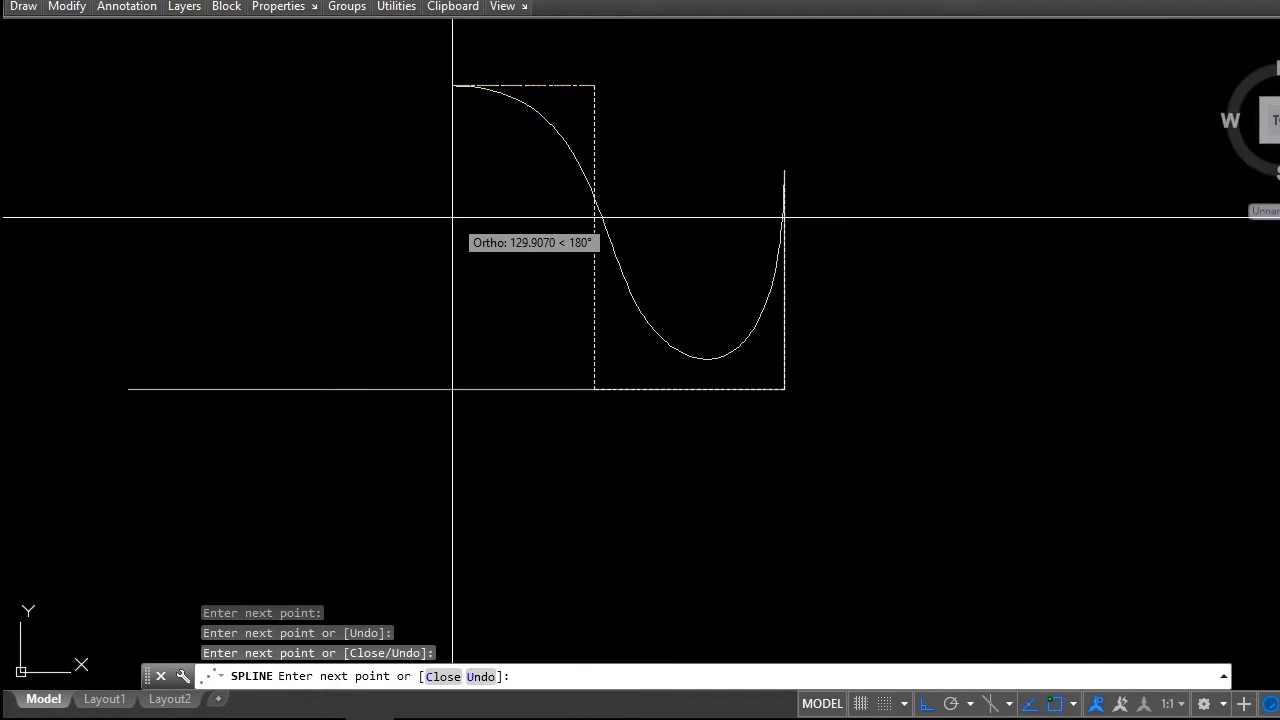
pyautogui.click(421, 136)
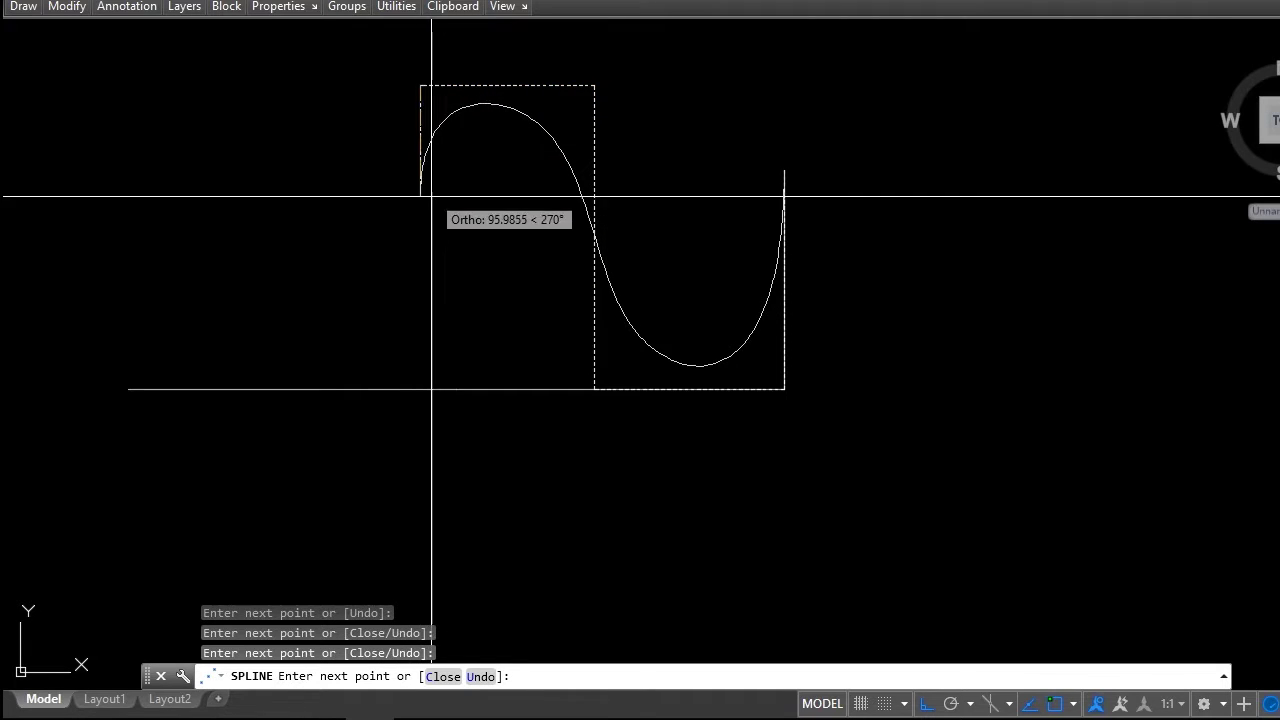
pyautogui.click(467, 341)
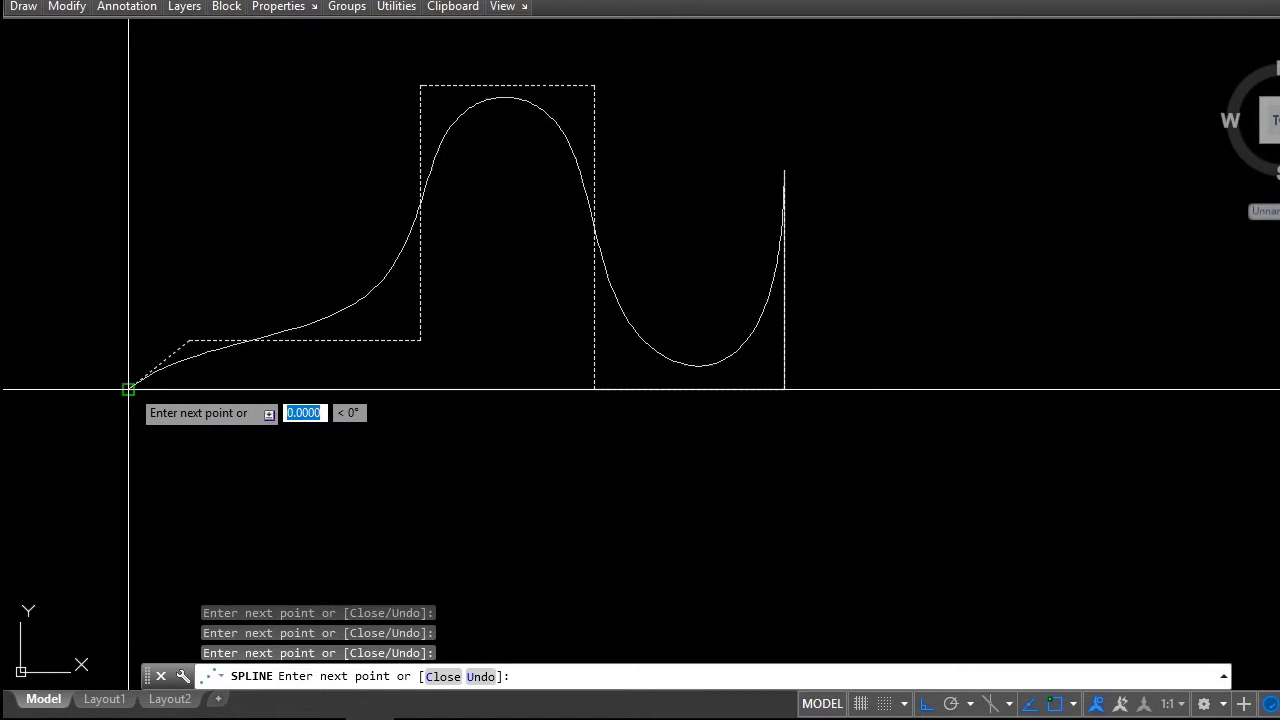
pyautogui.click(128, 388)
pyautogui.press('Return')
pyautogui.scroll(-2, 530, 278)
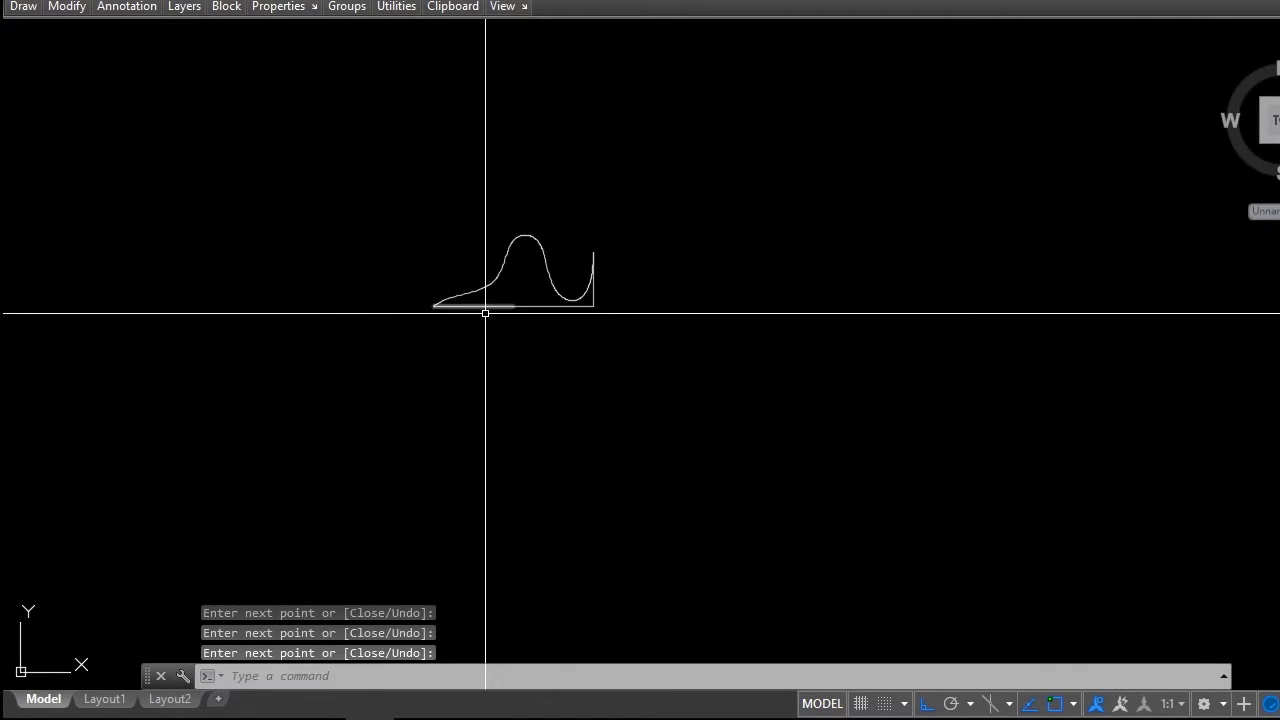
pyautogui.scroll(4, 524, 249)
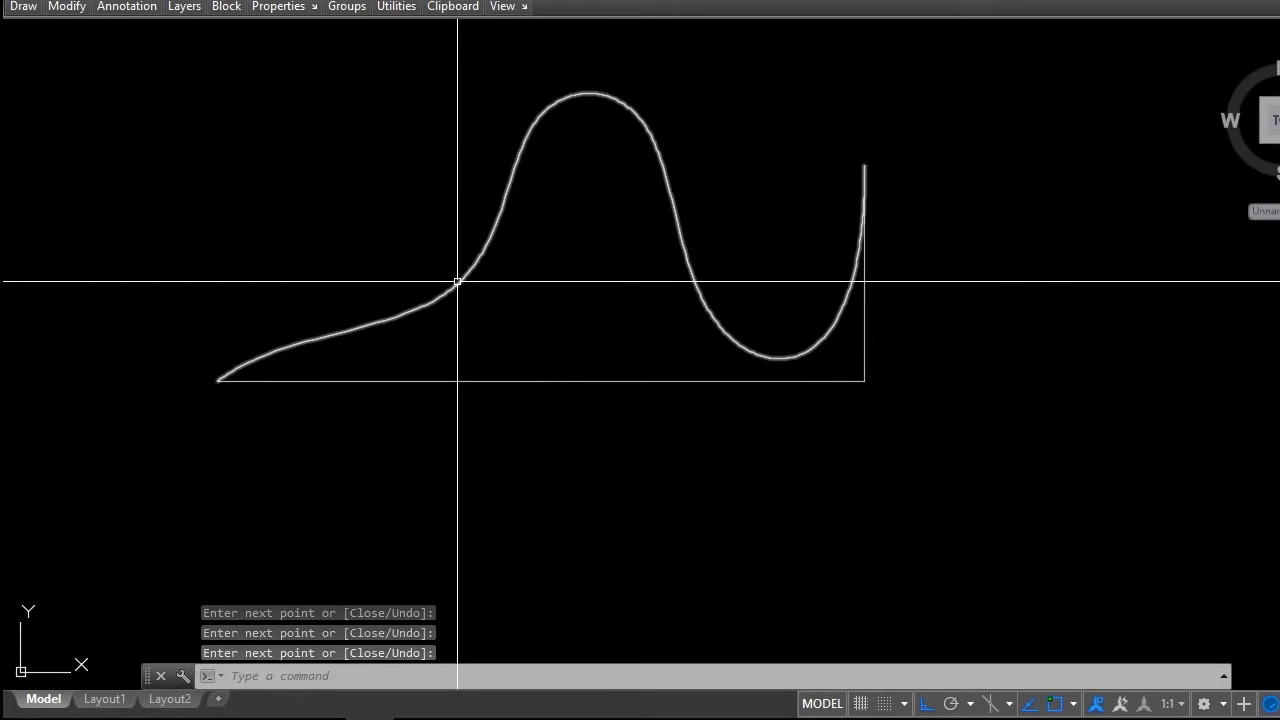
# Drag the spline's left-side control vertices to flatten its tail and smooth the rise into the hump.
pyautogui.click(441, 299)
pyautogui.click(505, 333)
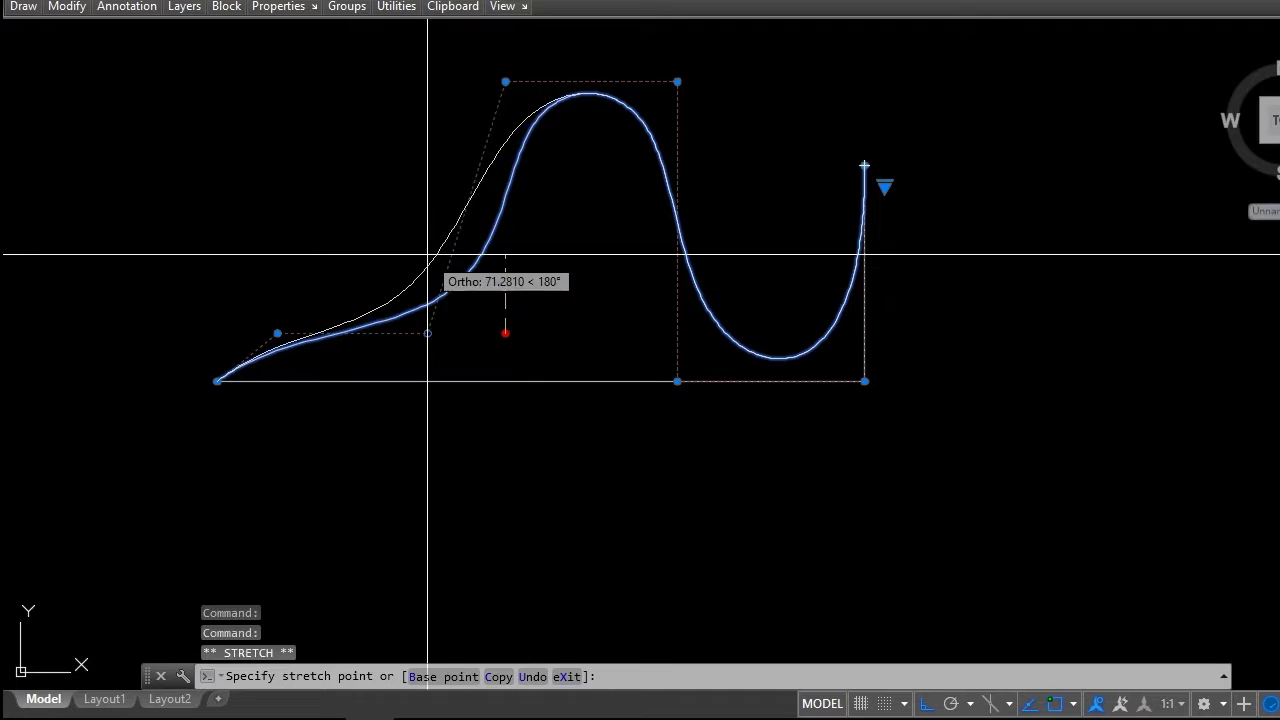
pyautogui.click(499, 333)
pyautogui.click(277, 333)
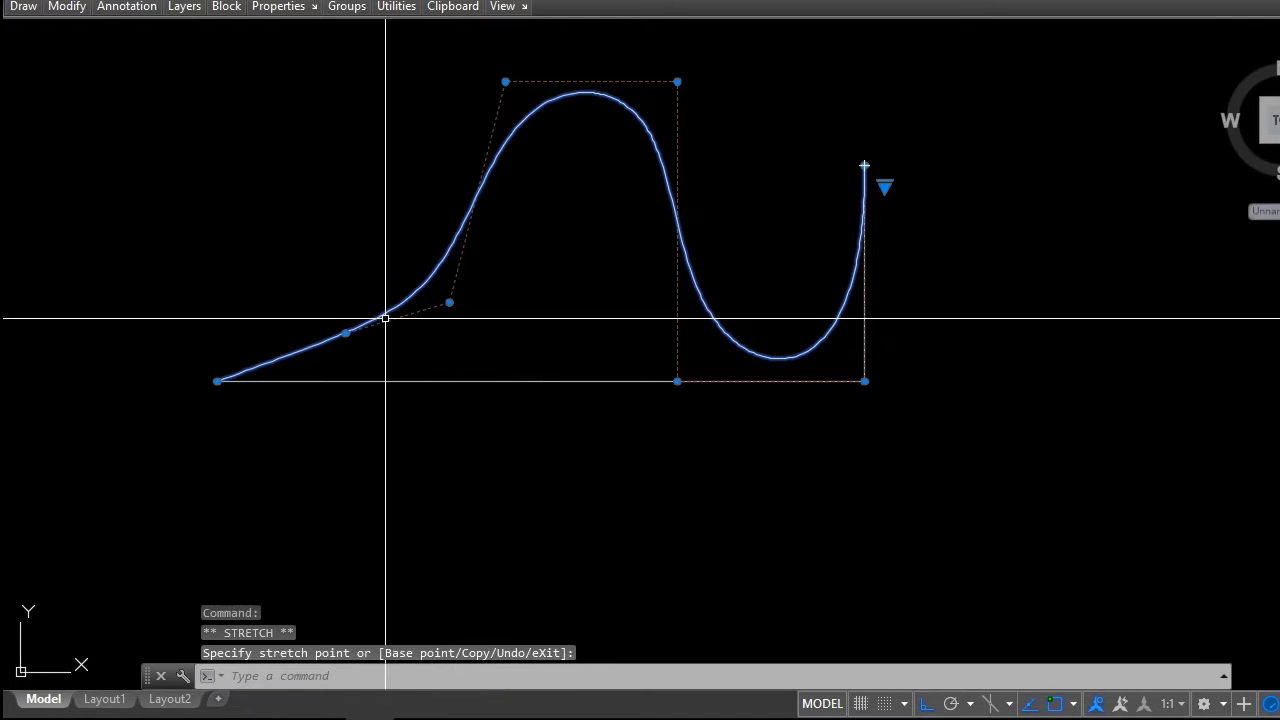
pyautogui.click(350, 327)
pyautogui.click(348, 333)
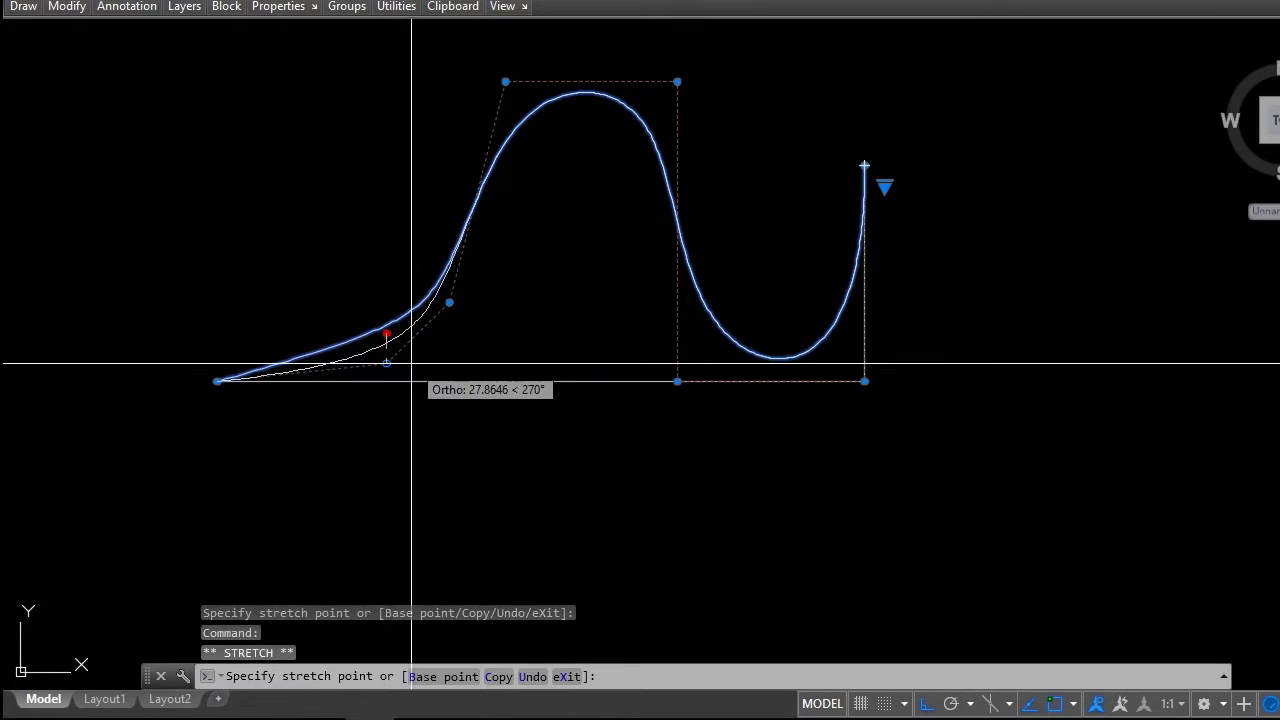
pyautogui.click(386, 363)
pyautogui.click(449, 302)
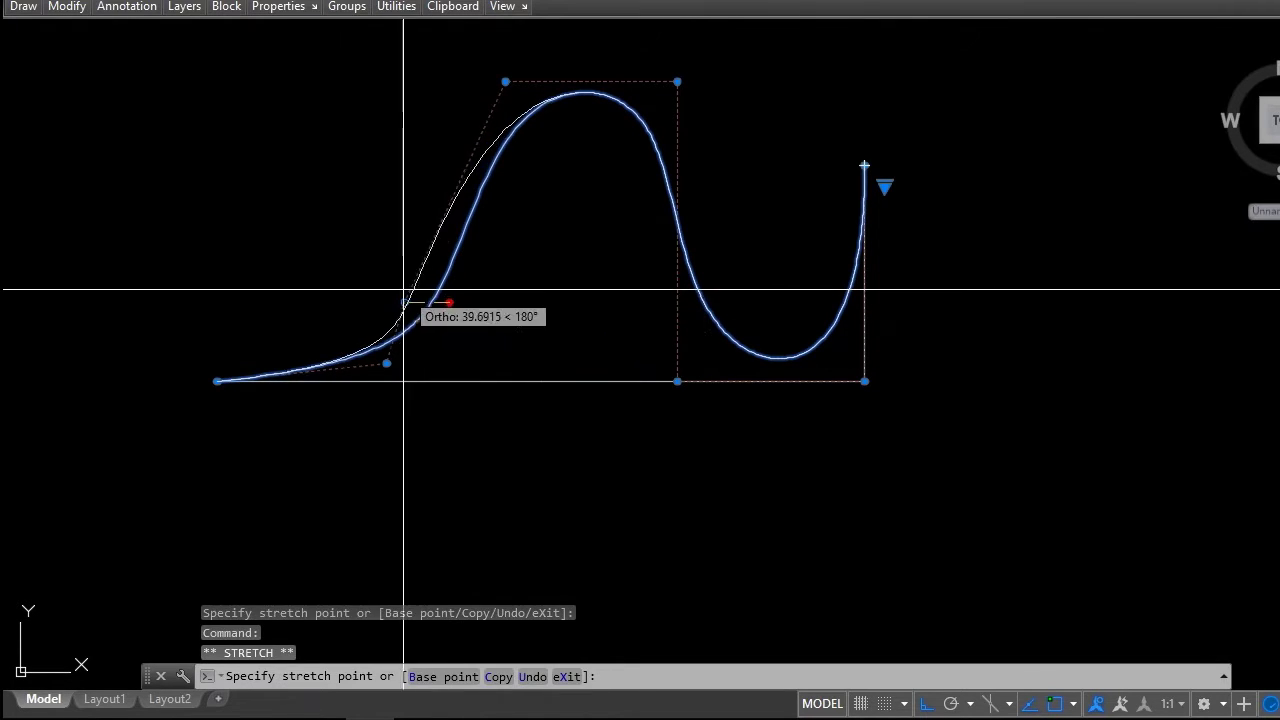
pyautogui.click(402, 302)
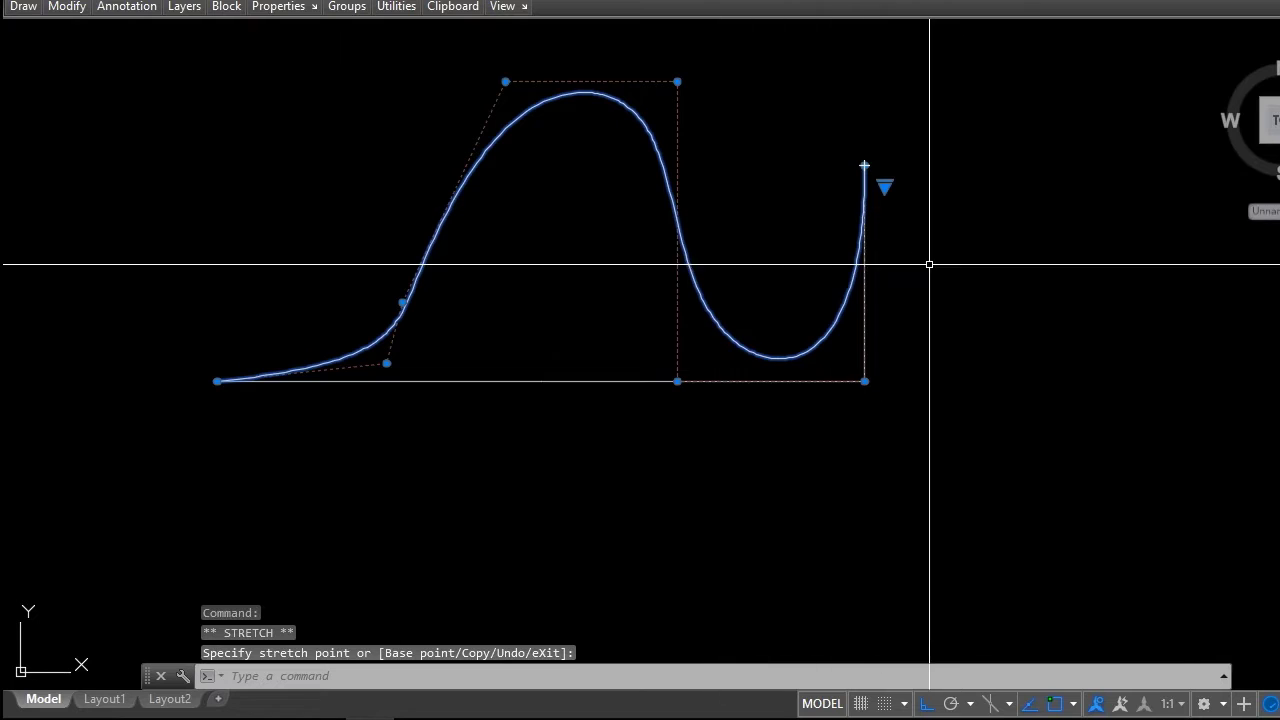
pyautogui.press('Escape')
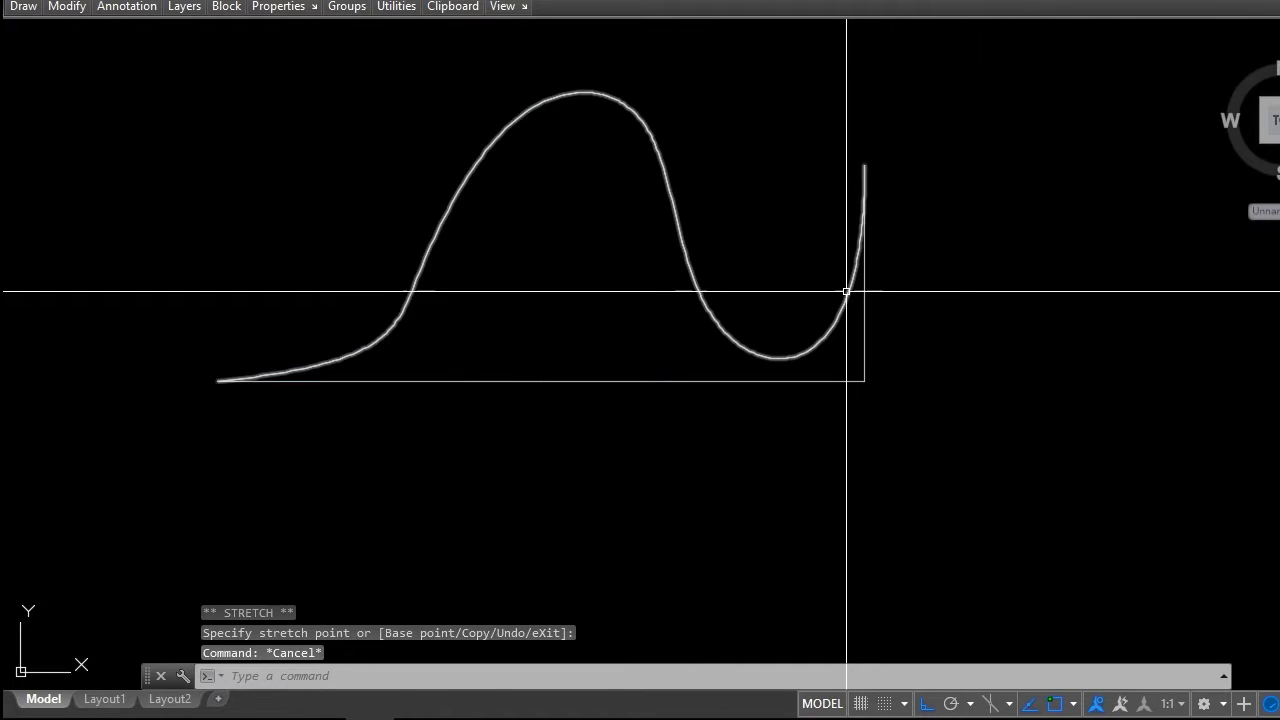
pyautogui.click(851, 297)
pyautogui.press('Escape')
pyautogui.write('REG')
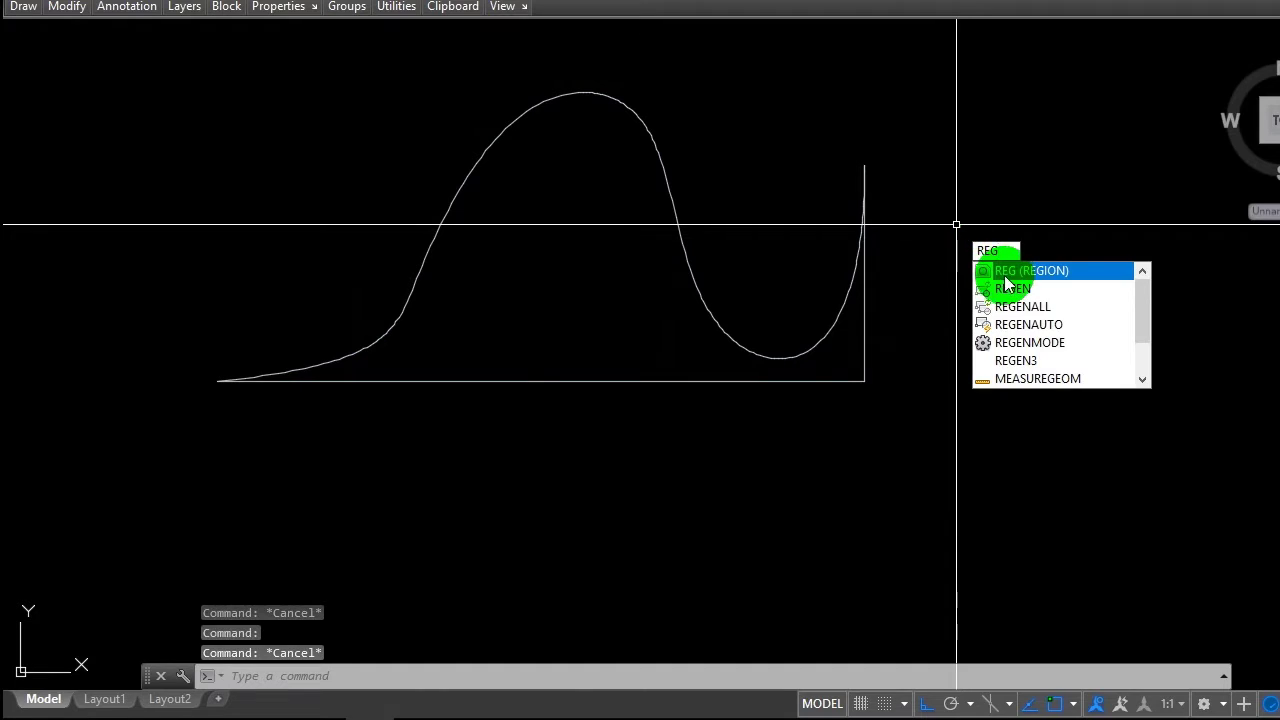
# Attempt a region from the outline by window-selecting it.
pyautogui.click(1006, 279)
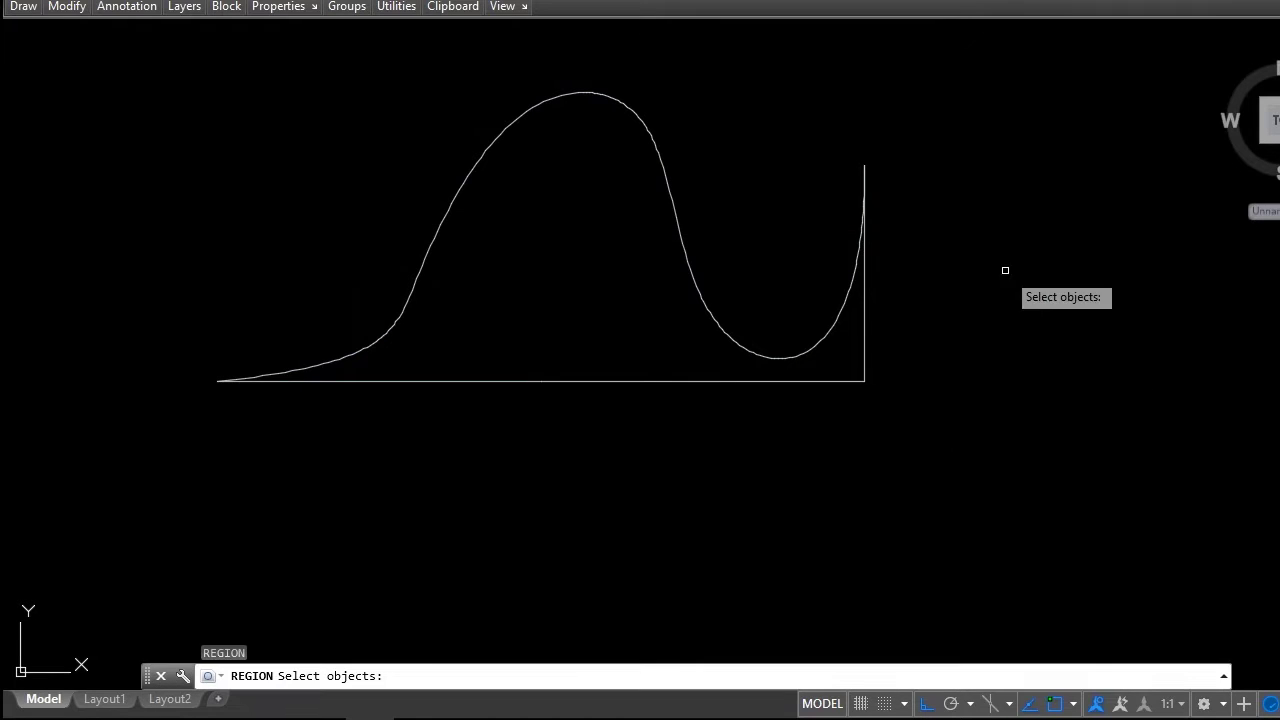
pyautogui.click(911, 420)
pyautogui.click(798, 356)
pyautogui.press('Return')
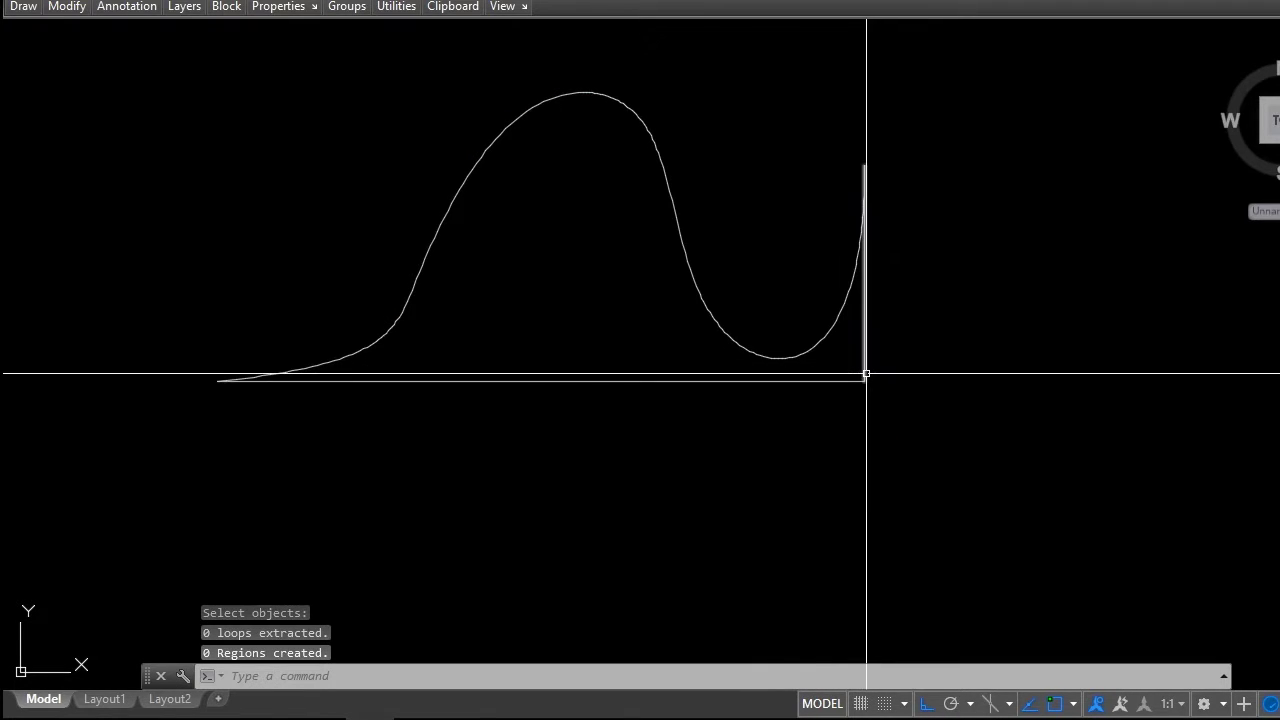
pyautogui.scroll(4, 857, 214)
# Grip-stretch the spline's right end until it snaps onto the vertical line's top endpoint.
pyautogui.click(858, 280)
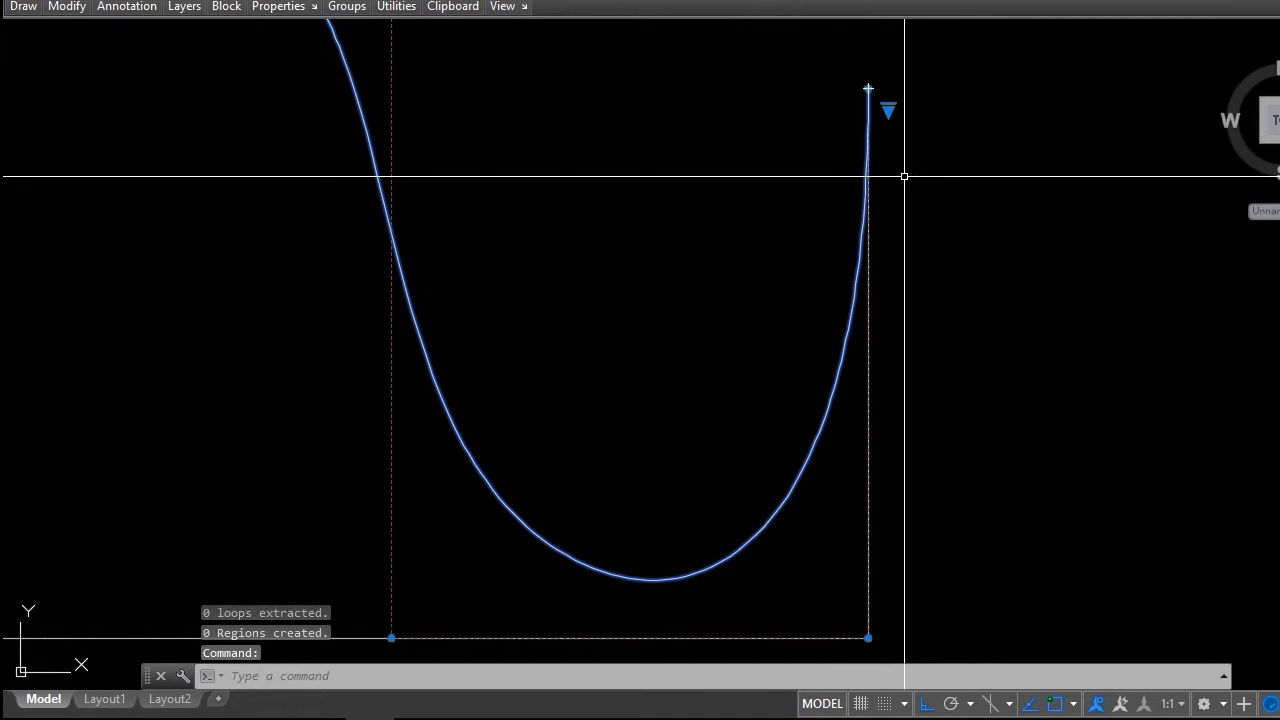
pyautogui.scroll(2, 897, 128)
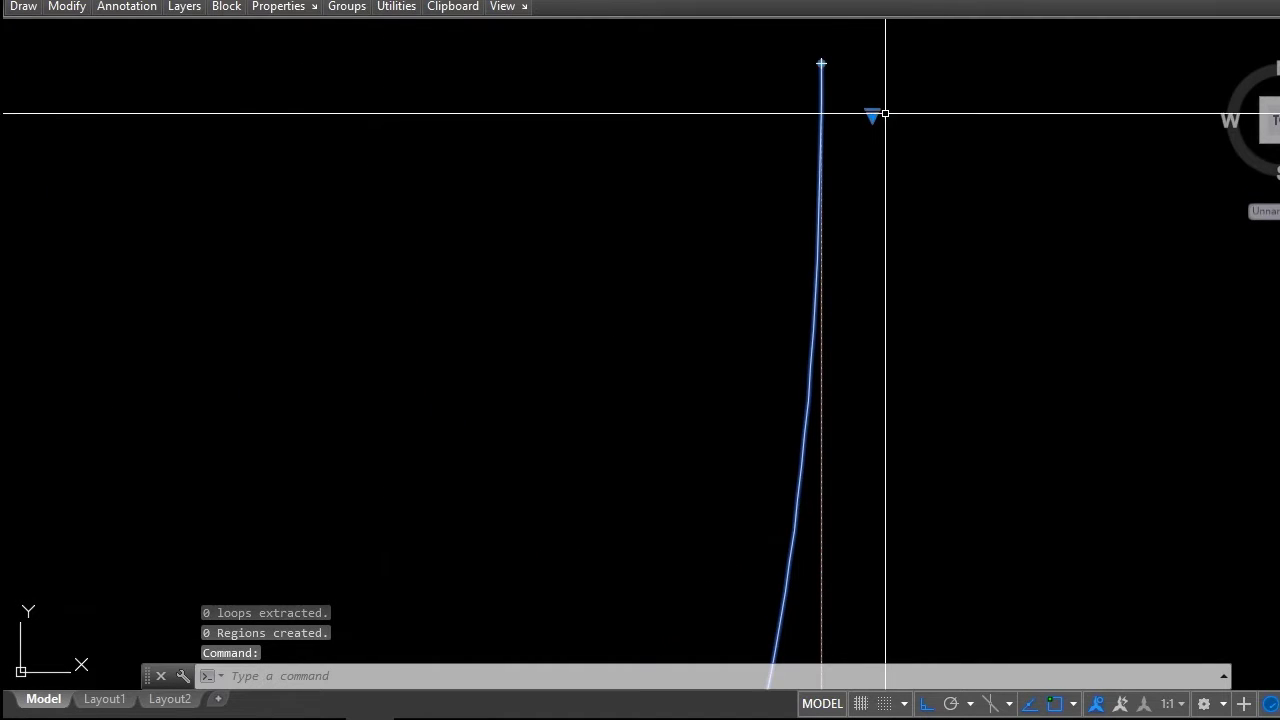
pyautogui.click(820, 68)
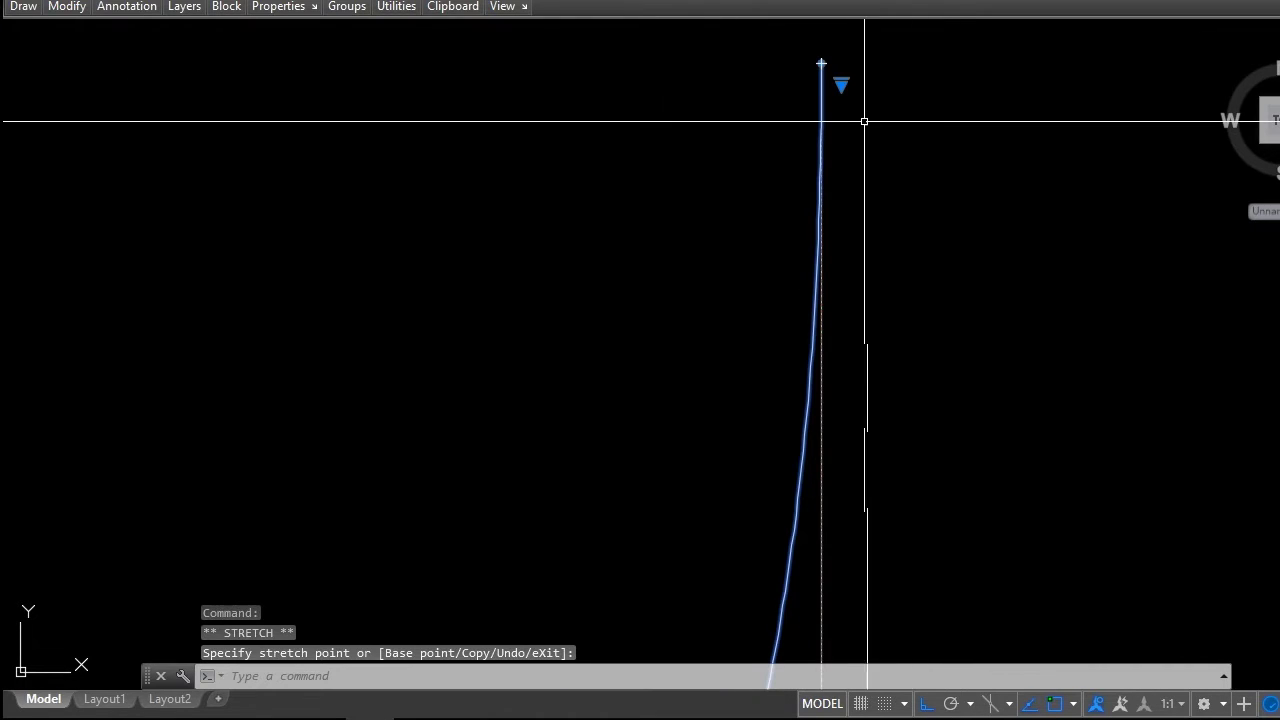
pyautogui.scroll(-2, 864, 121)
pyautogui.click(822, 392)
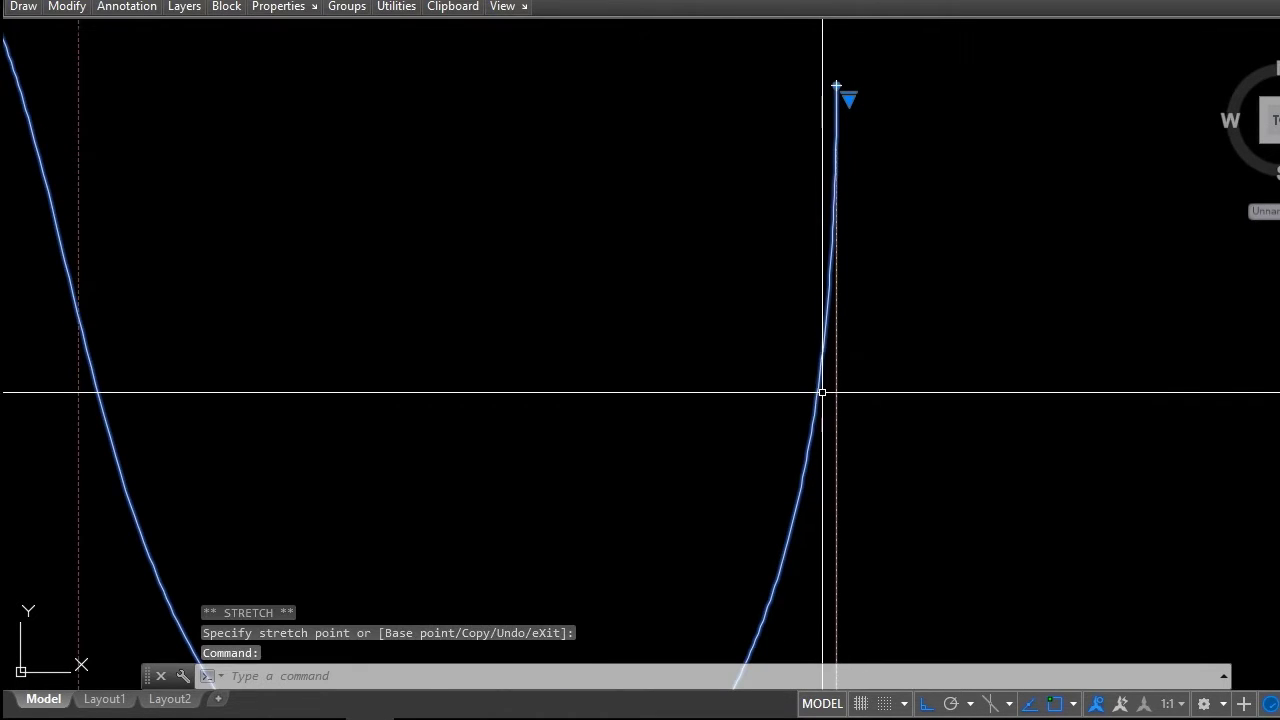
pyautogui.click(849, 97)
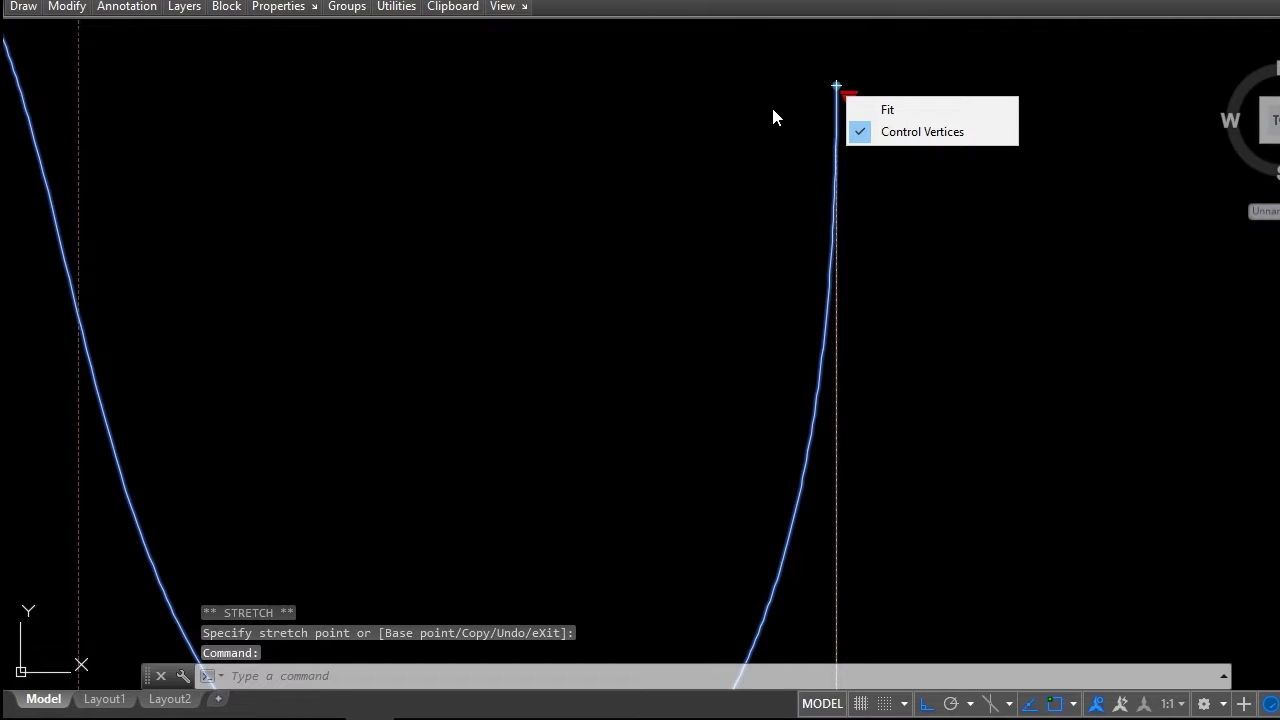
pyautogui.press('Escape')
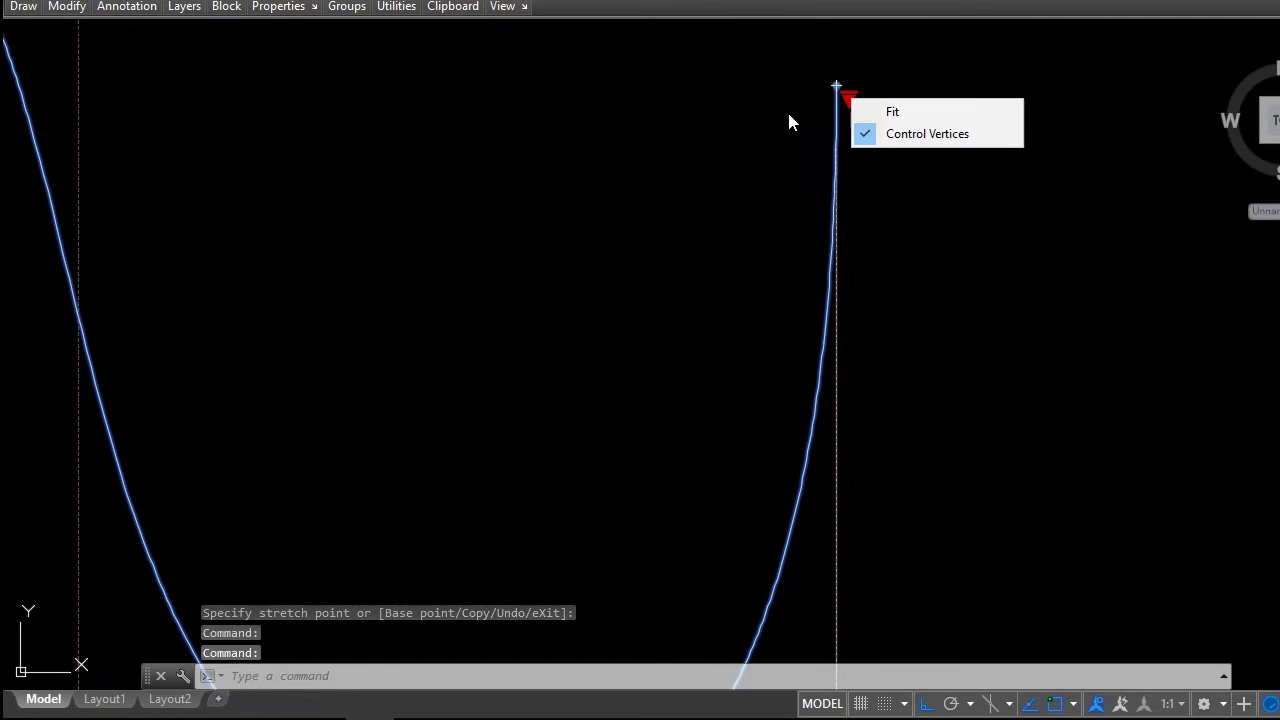
pyautogui.press('Escape')
pyautogui.click(822, 375)
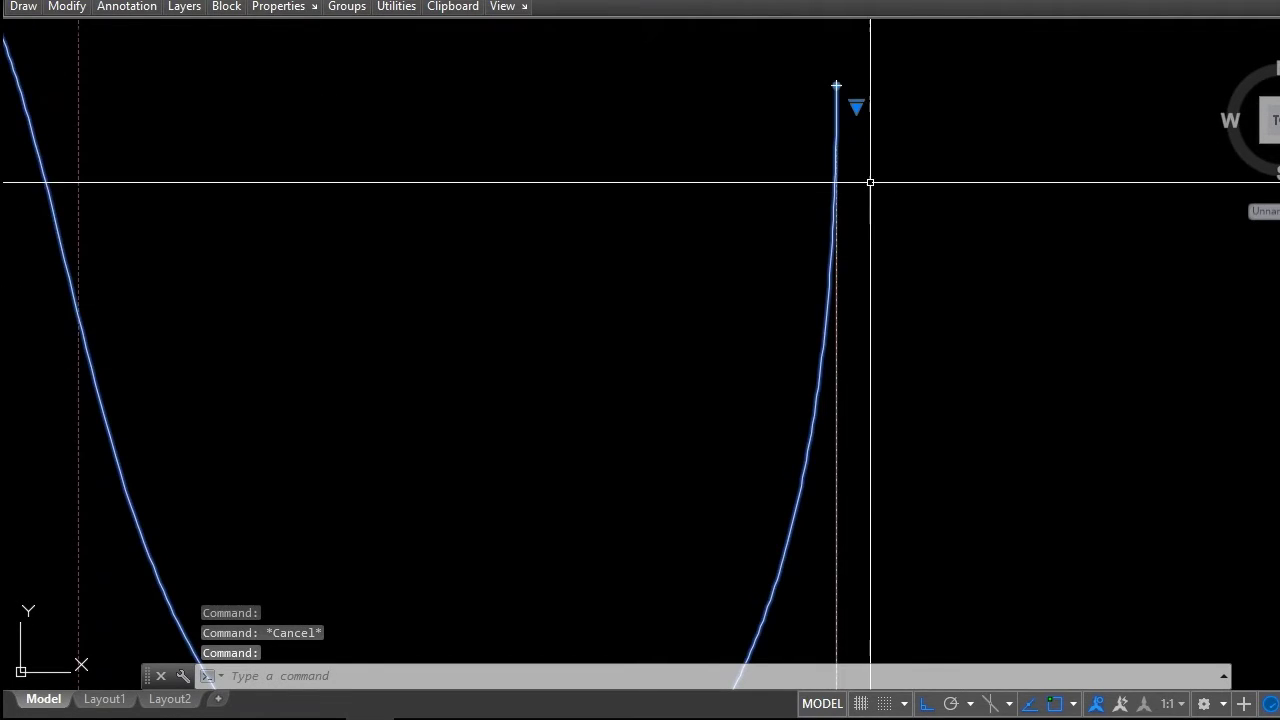
pyautogui.click(836, 86)
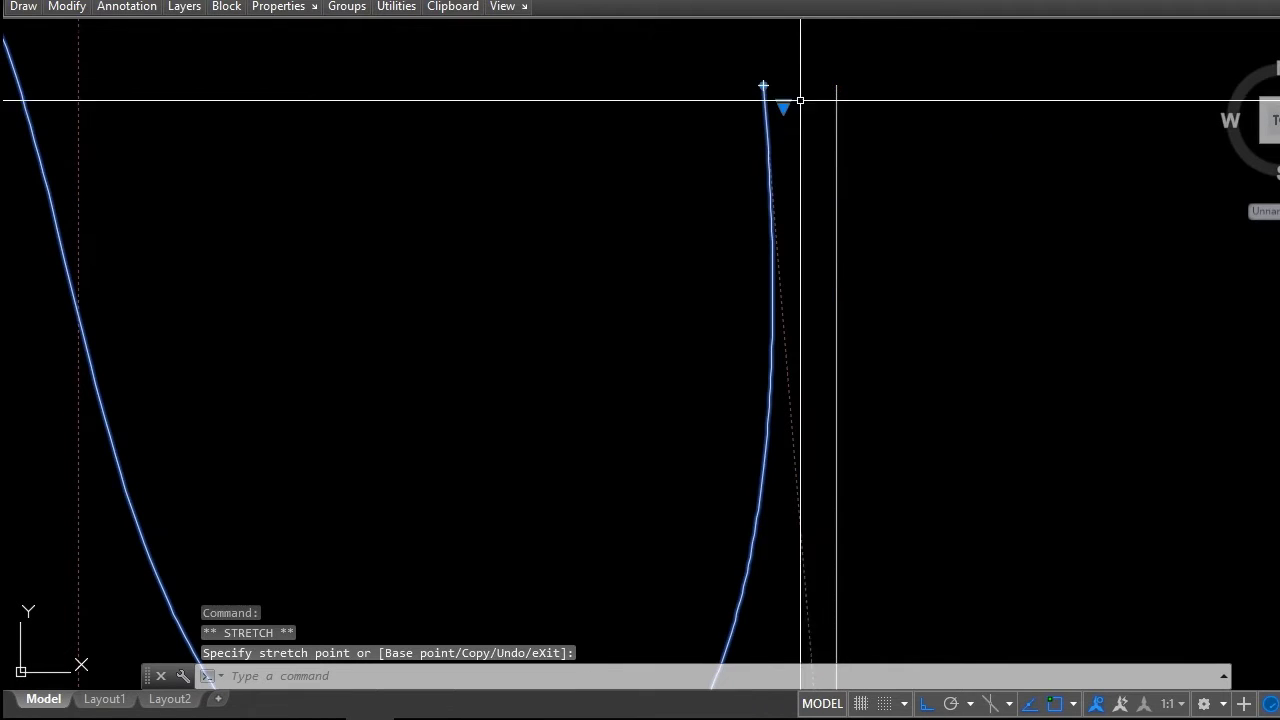
pyautogui.scroll(-3, 820, 105)
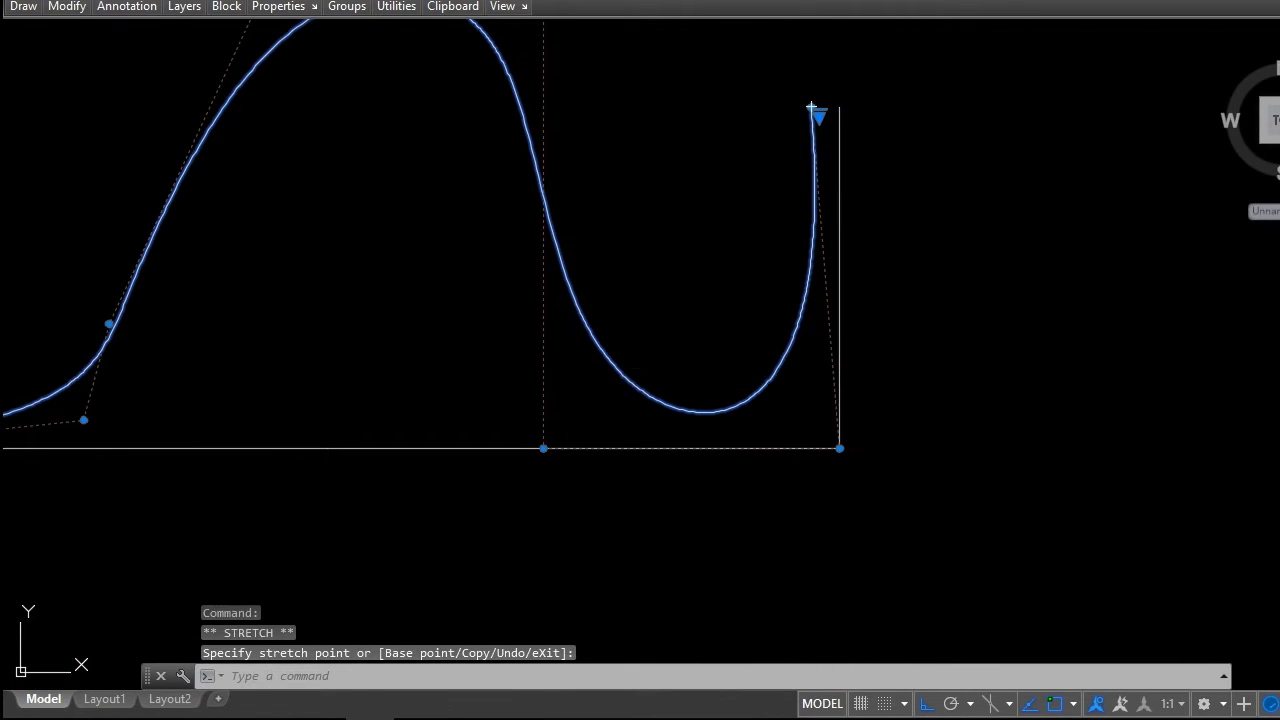
pyautogui.click(811, 106)
# Move the spline's lower-right control vertex so the dip rises gradually to the vertical line.
pyautogui.click(839, 448)
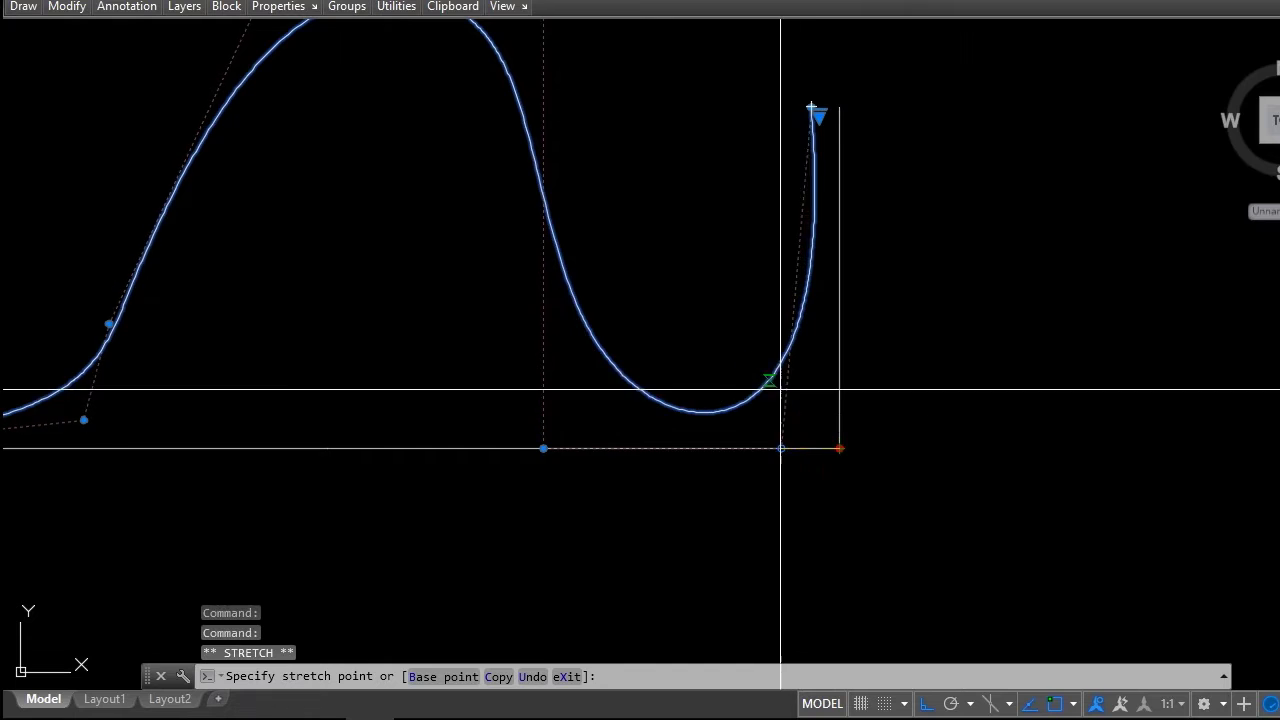
pyautogui.click(774, 372)
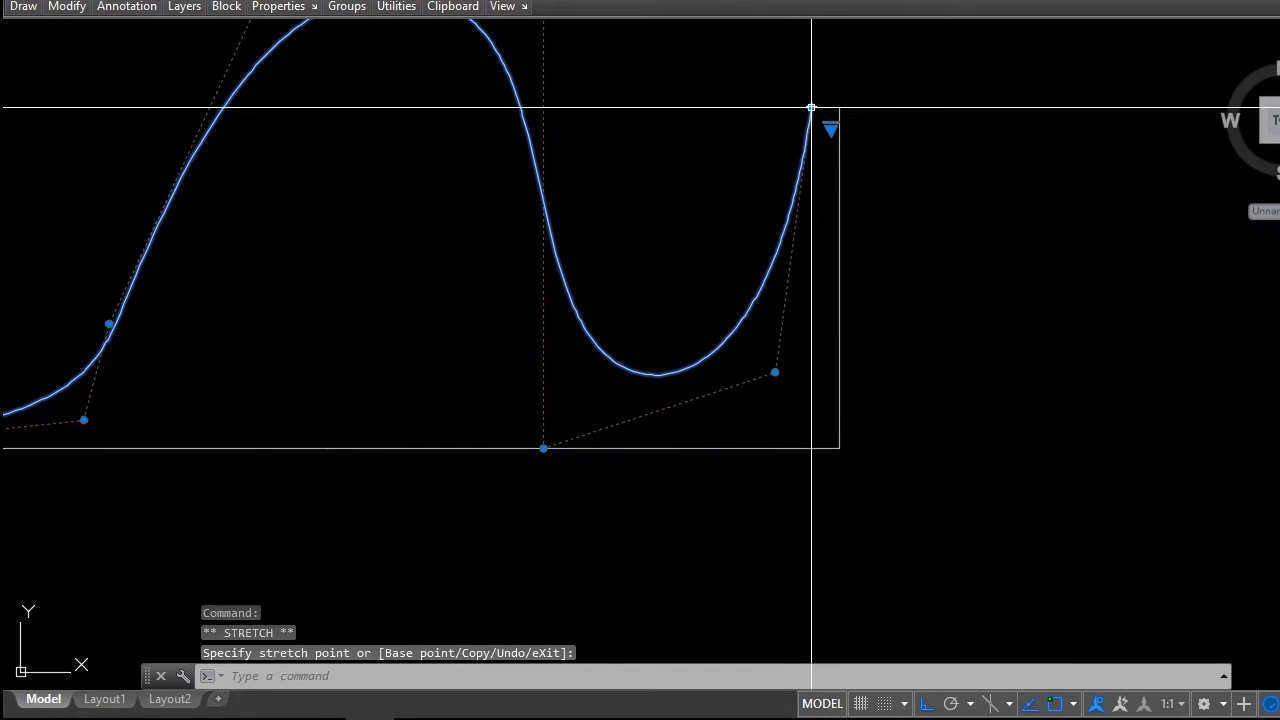
pyautogui.press('Escape')
pyautogui.press('Escape')
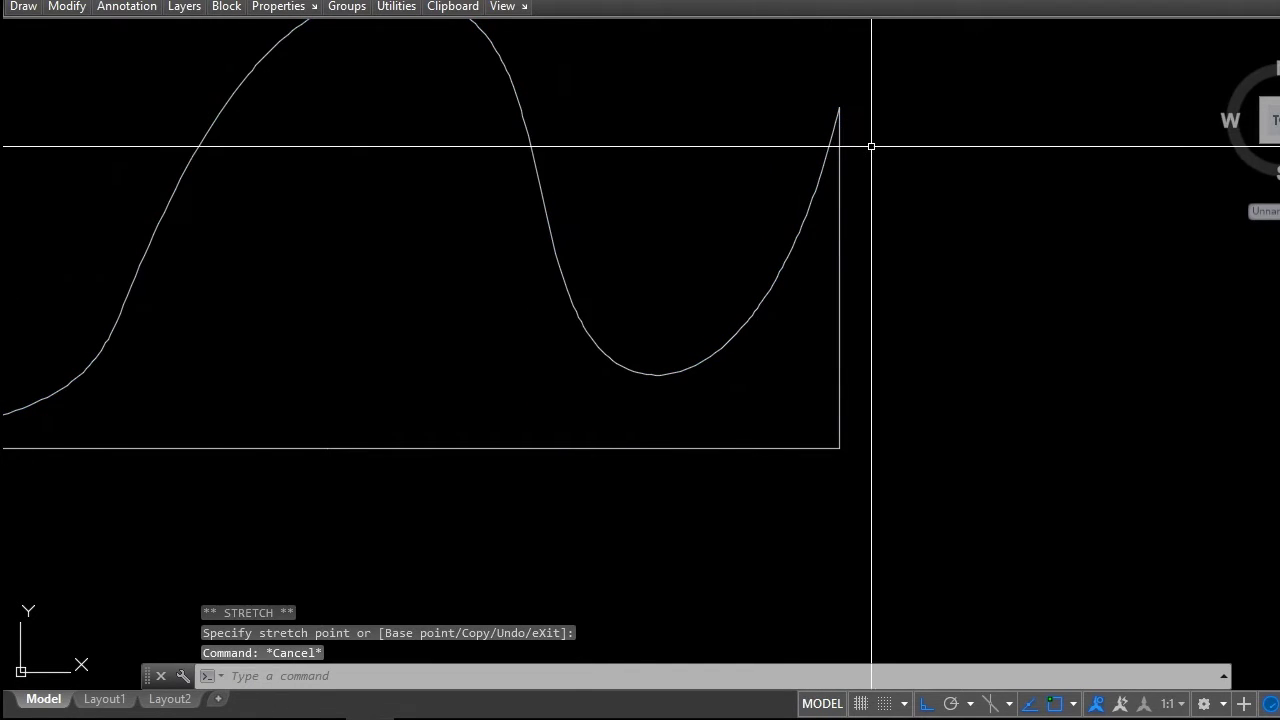
pyautogui.scroll(-2, 893, 165)
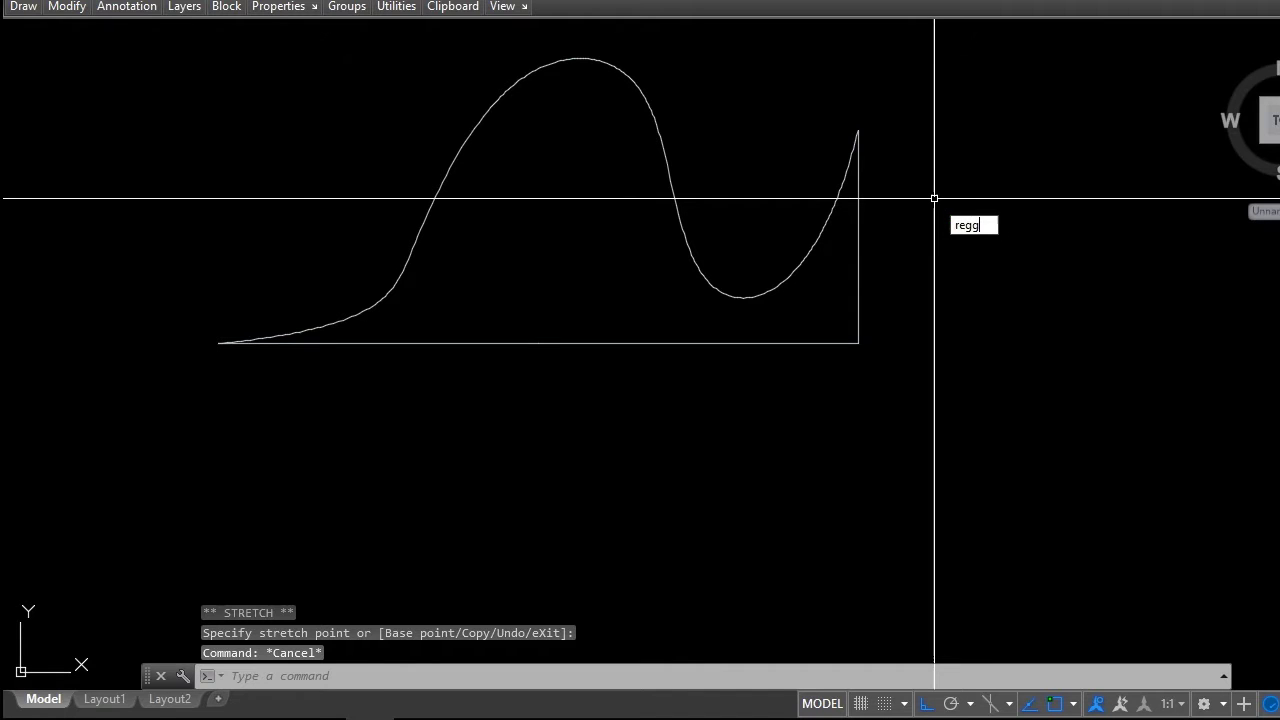
# Create one region from the spline and lines with REG and a crossing window (1 loop extracted).
pyautogui.click(997, 266)
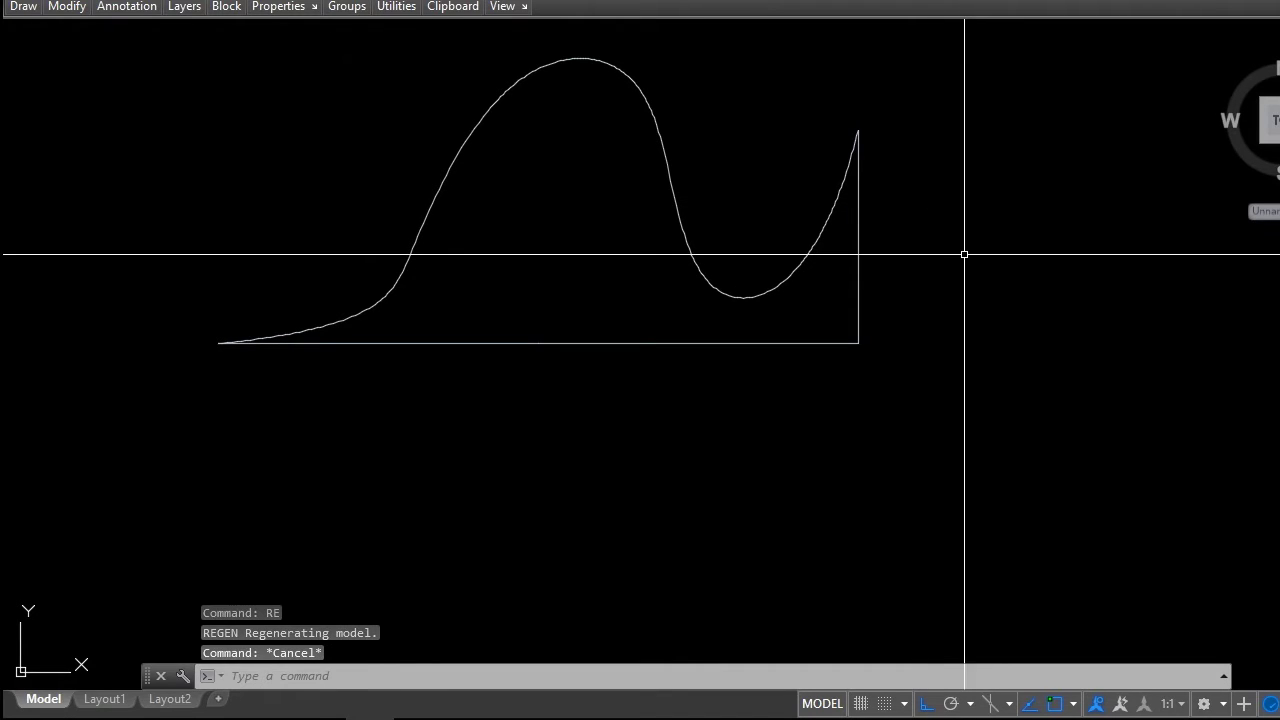
pyautogui.write('REG')
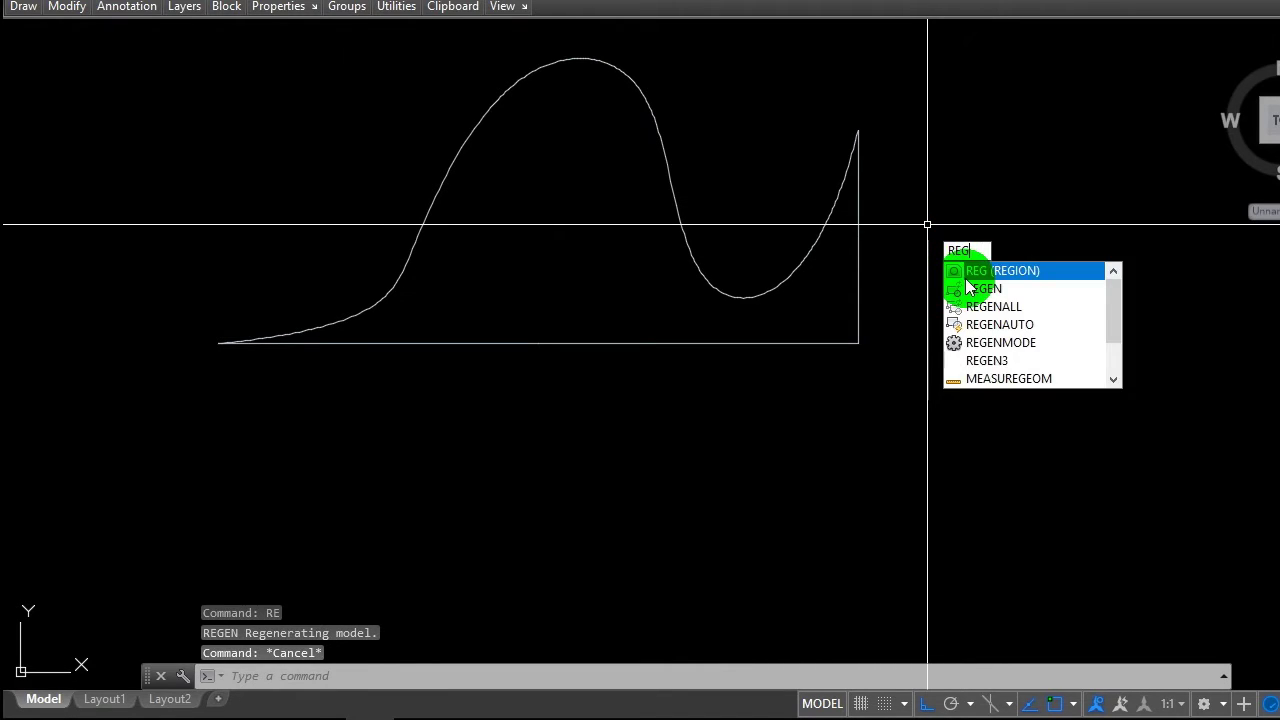
pyautogui.click(986, 270)
pyautogui.click(951, 366)
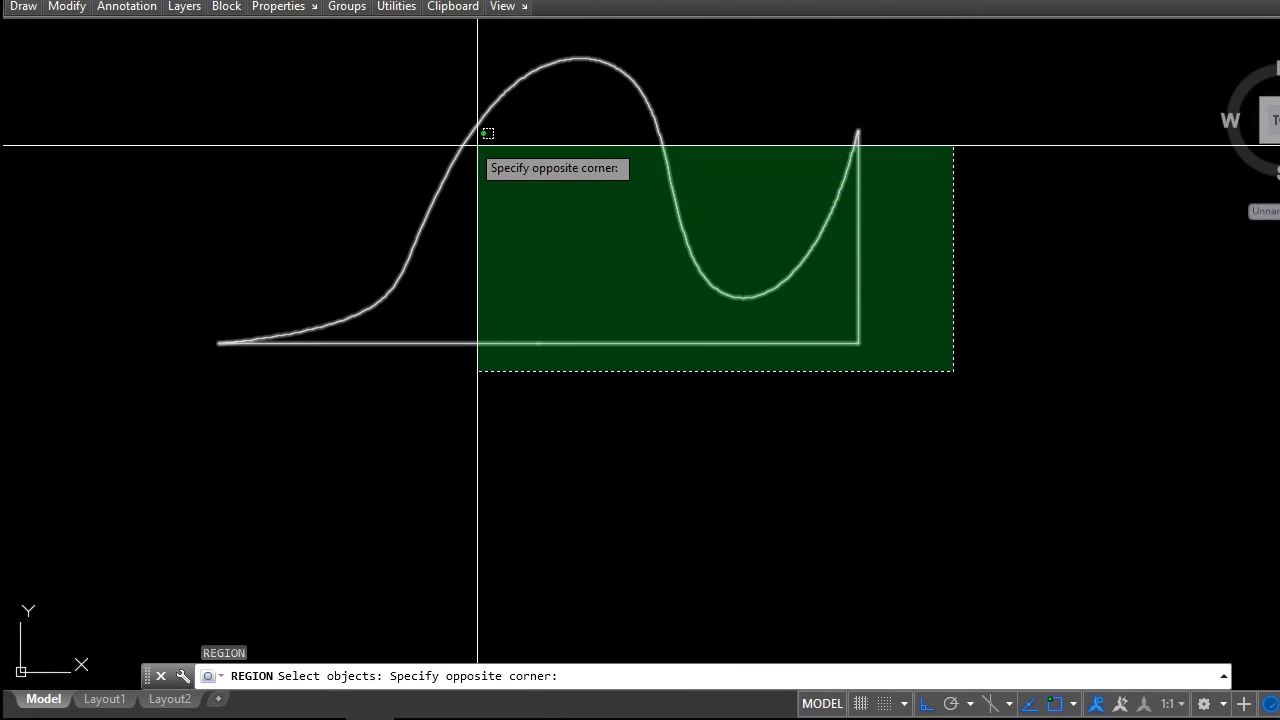
pyautogui.click(469, 140)
pyautogui.press('Return')
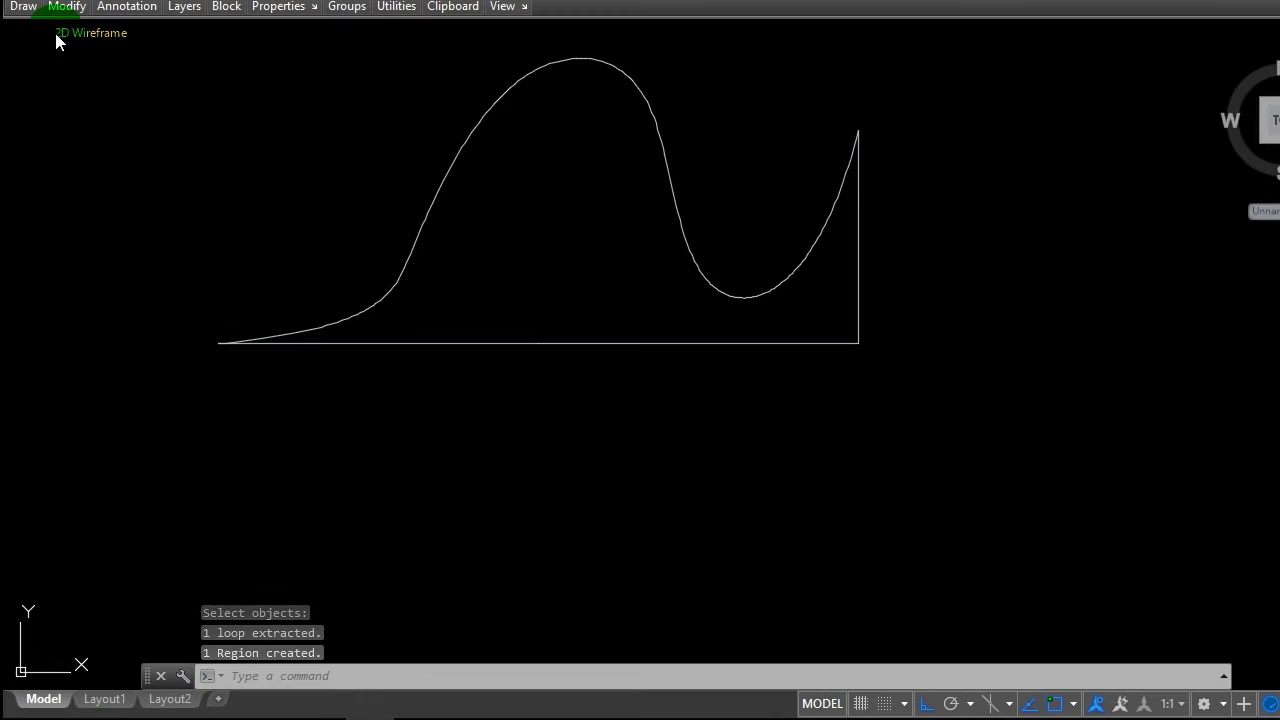
# Switch to SW Isometric and extrude the selected region into a thin 3D solid.
pyautogui.click(36, 36)
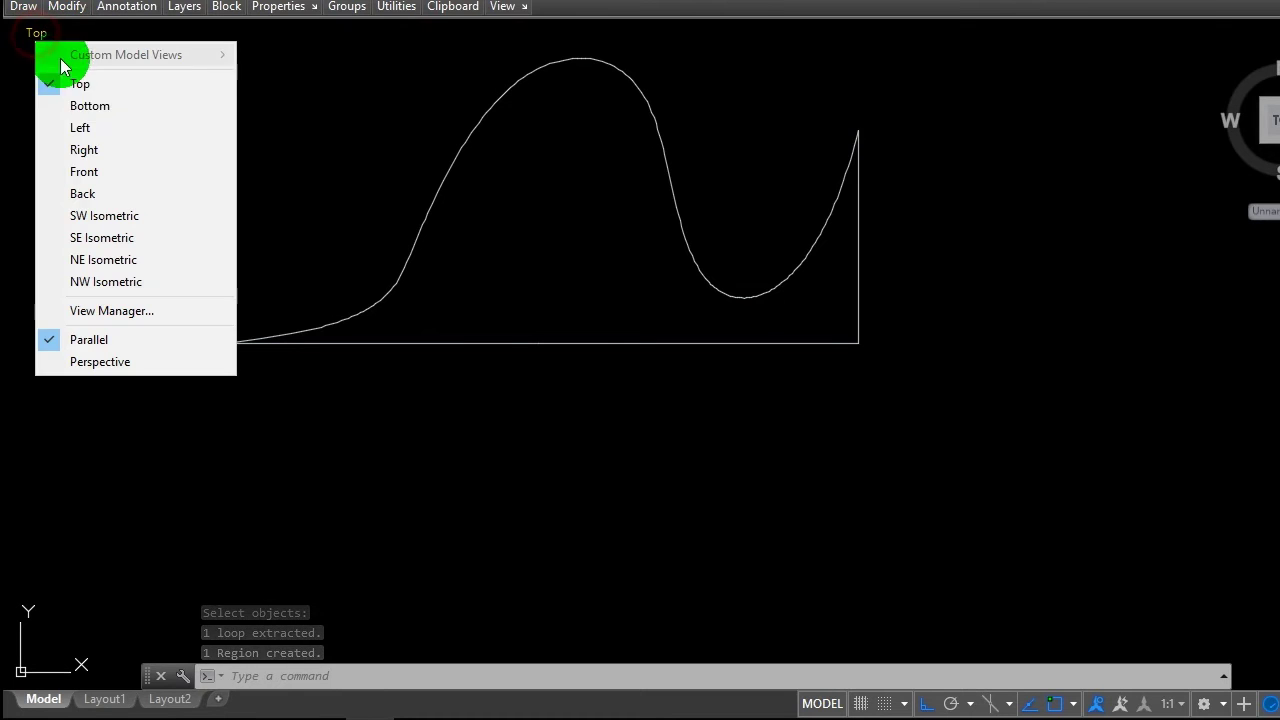
pyautogui.click(130, 212)
pyautogui.scroll(-4, 510, 252)
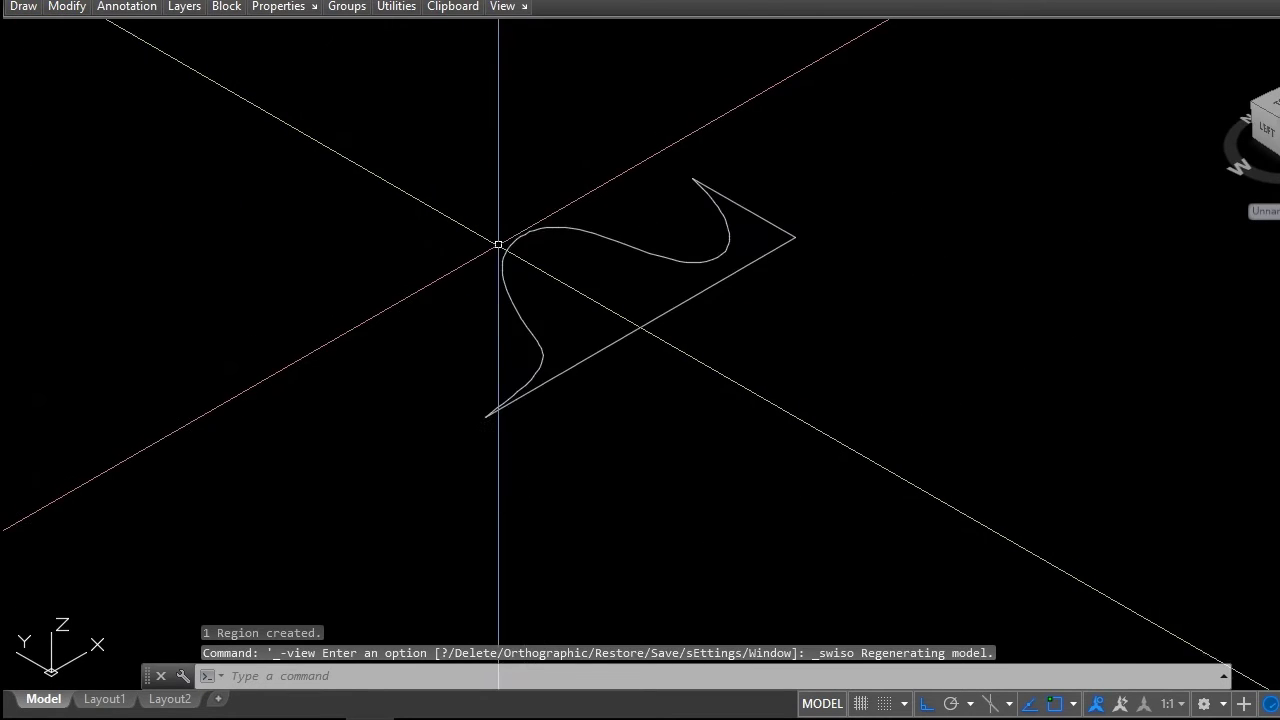
pyautogui.click(640, 332)
pyautogui.write('ext')
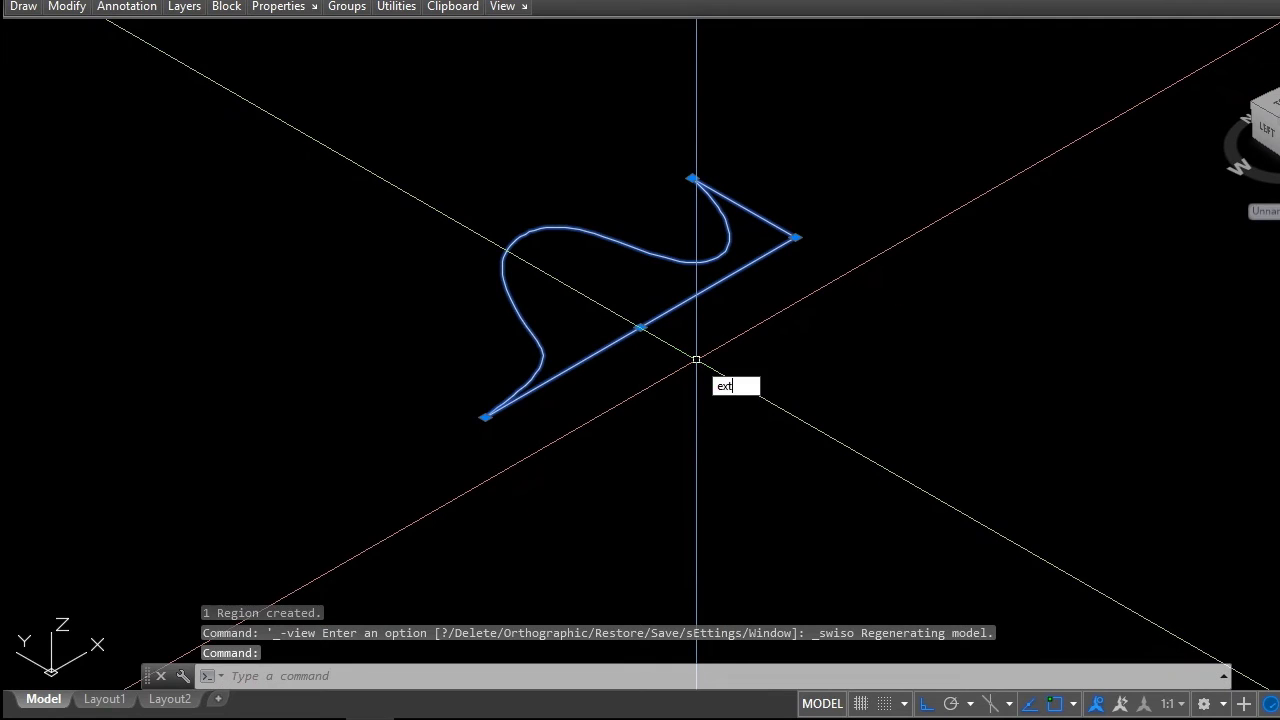
pyautogui.press('Return')
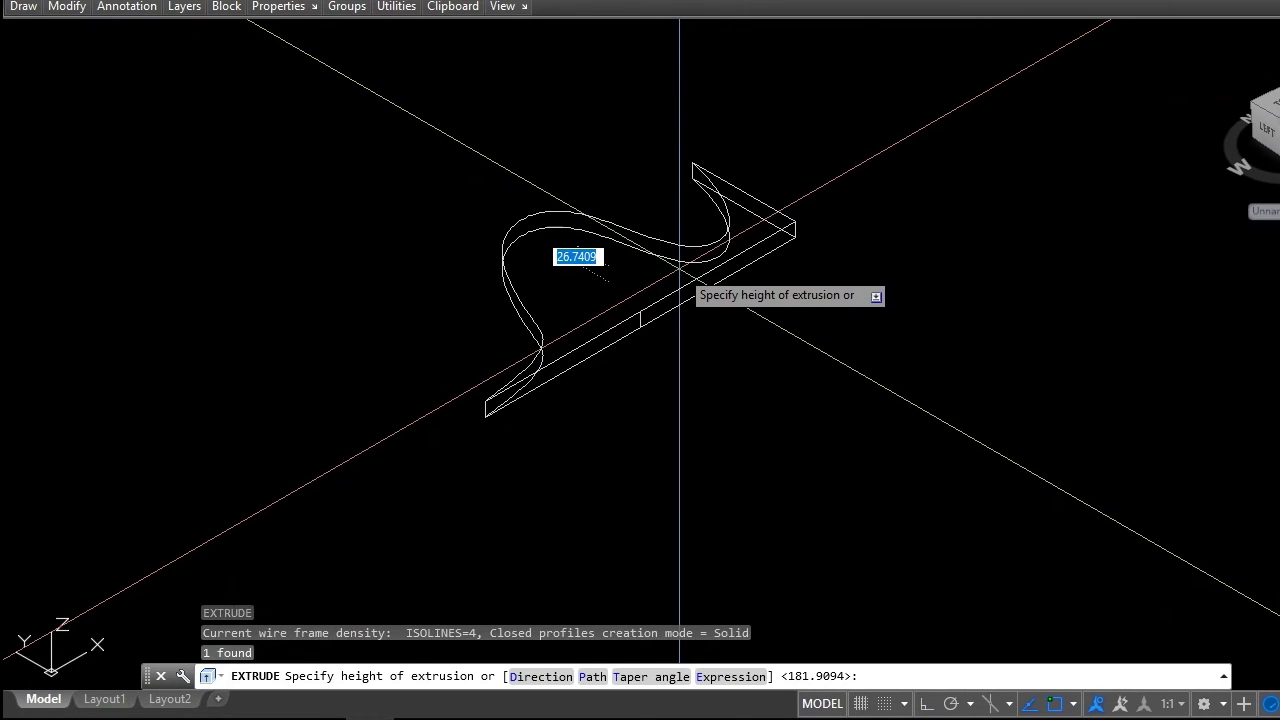
pyautogui.click(112, 33)
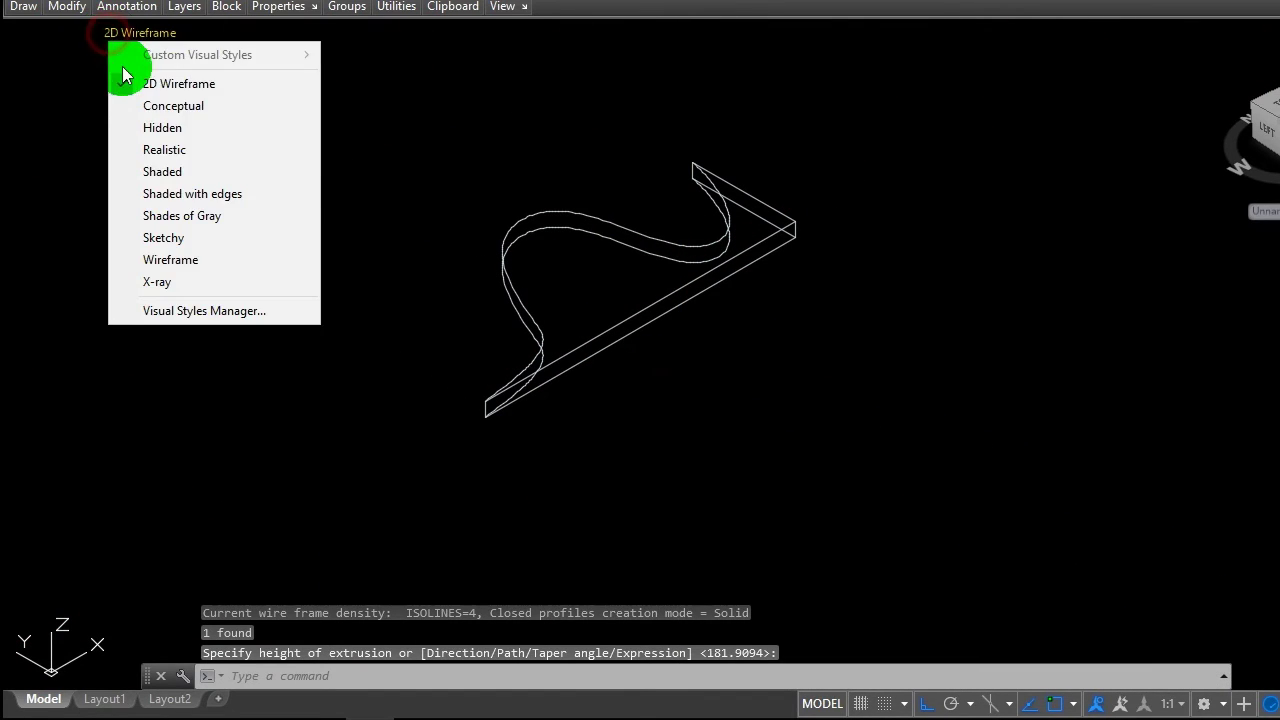
# Apply the Shaded visual style and free-orbit the solid to a more upright view.
pyautogui.click(180, 150)
pyautogui.write('O')
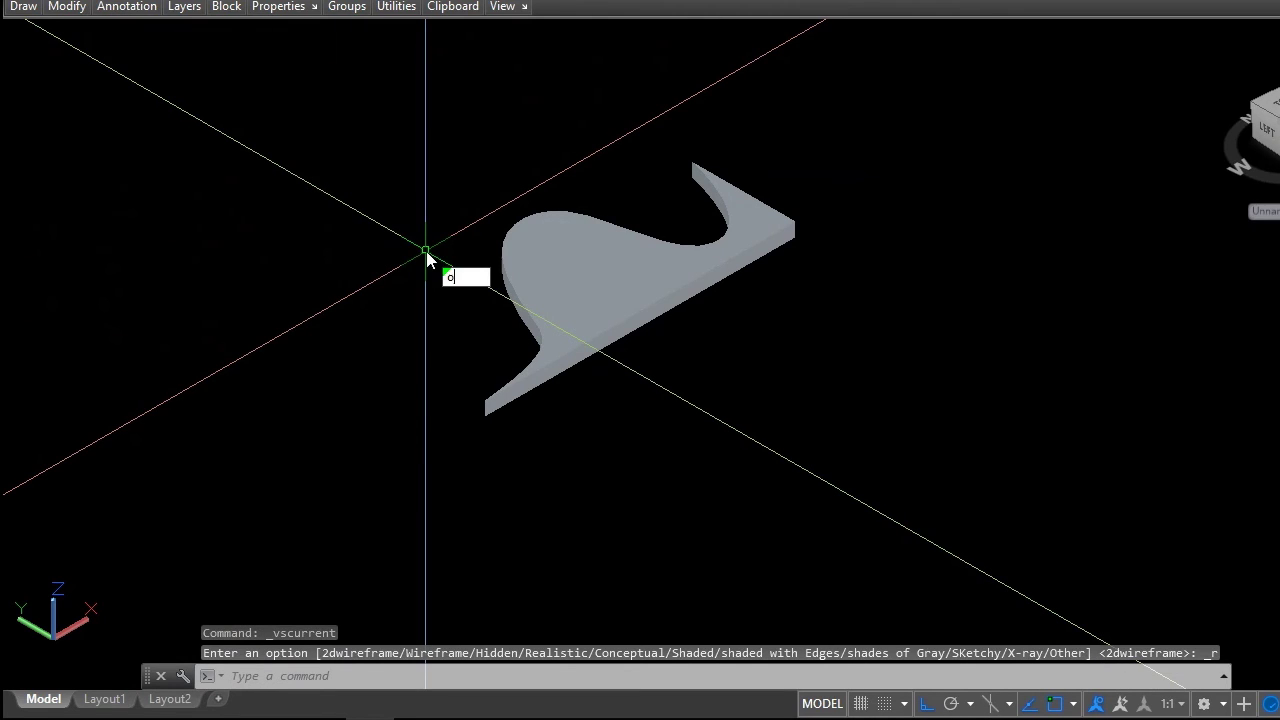
pyautogui.write('RBIT')
pyautogui.click(528, 334)
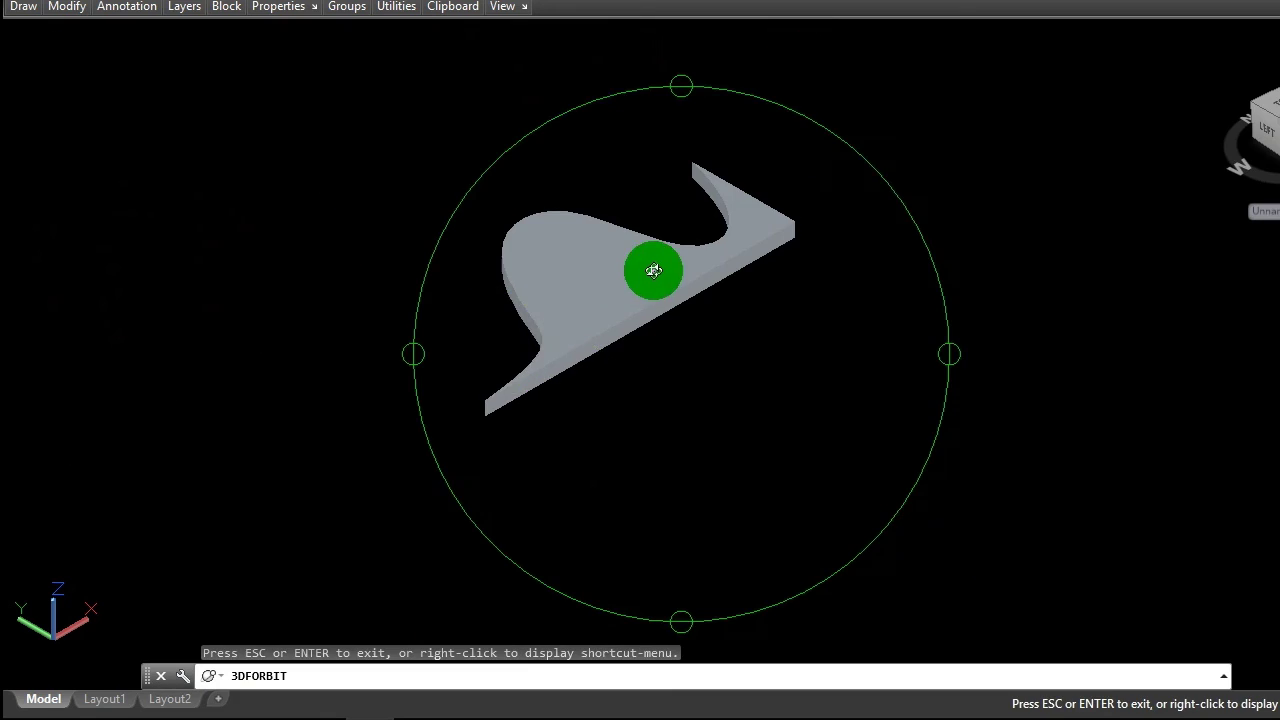
pyautogui.moveTo(654, 271); pyautogui.dragTo(654, 449)
pyautogui.moveTo(620, 286); pyautogui.dragTo(625, 296)
pyautogui.moveTo(777, 483)
pyautogui.mouseDown()
pyautogui.moveTo(914, 394)
pyautogui.moveTo(946, 323)
pyautogui.mouseUp()
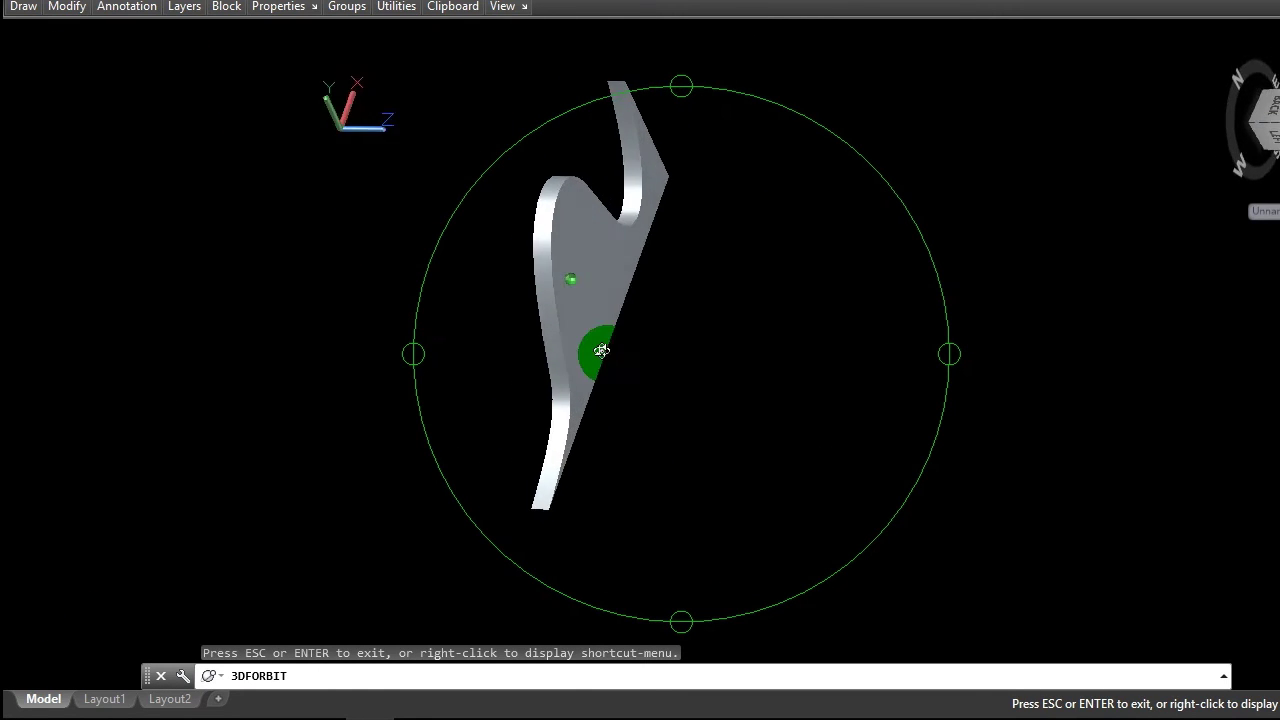